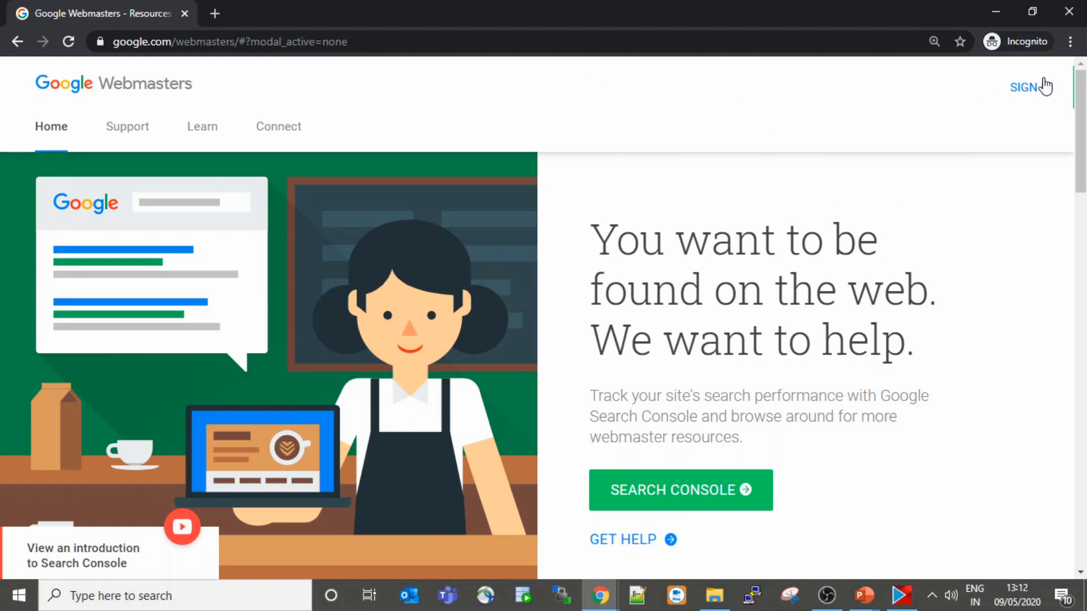
pyautogui.click(1036, 92)
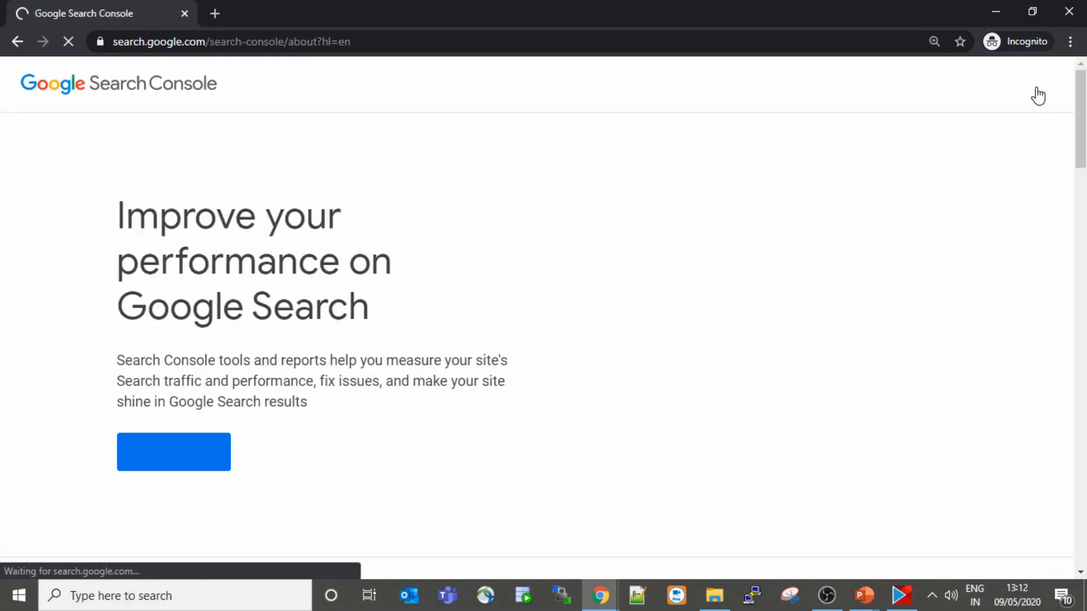
pyautogui.click(191, 458)
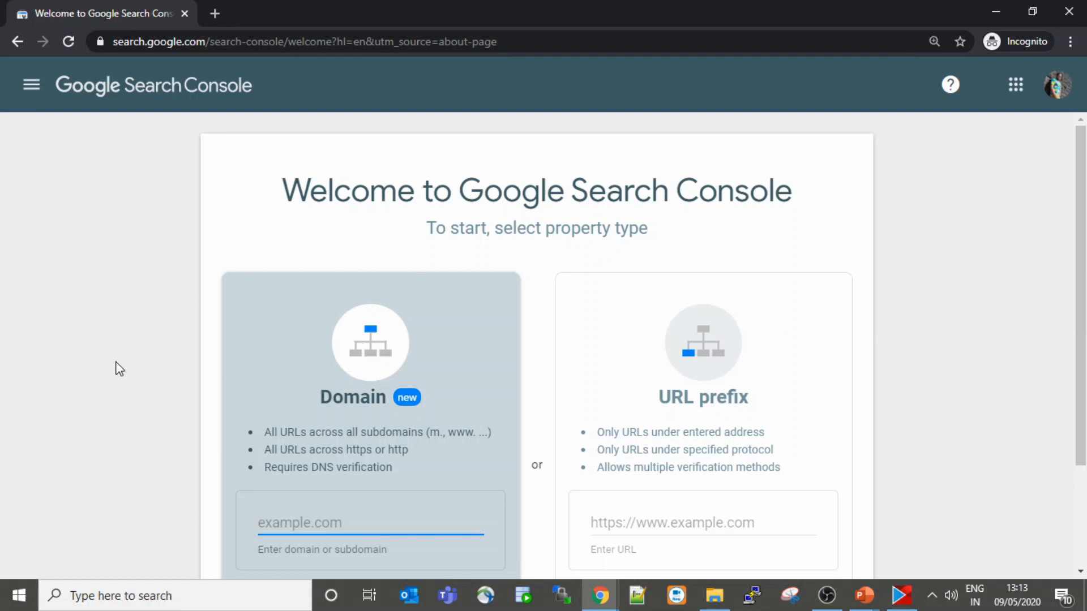
pyautogui.scroll(-3, 116, 369)
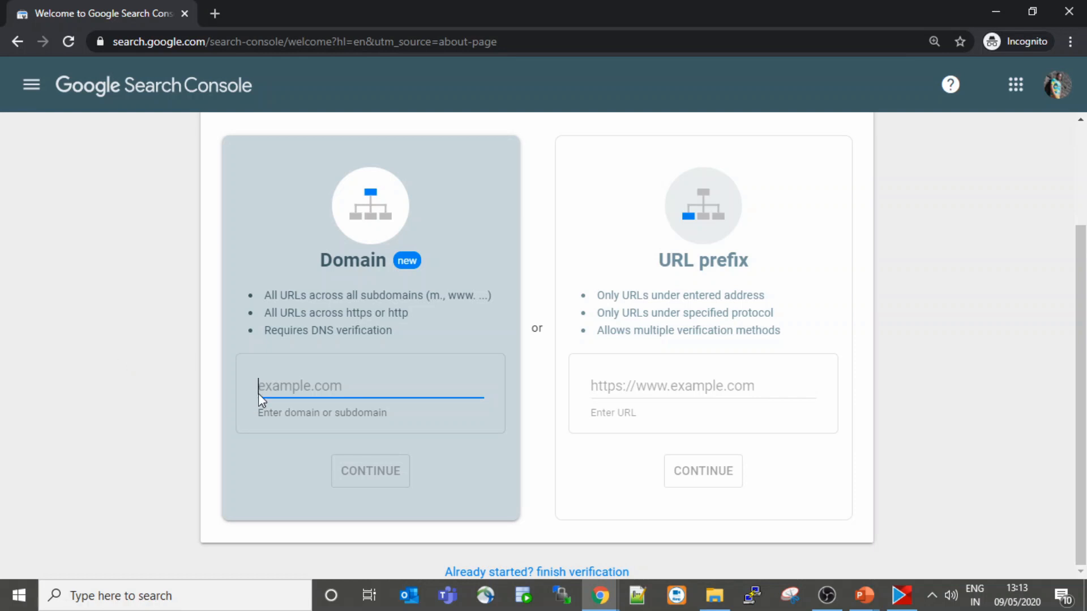
pyautogui.write('http://www.sanjeevforum.com/')
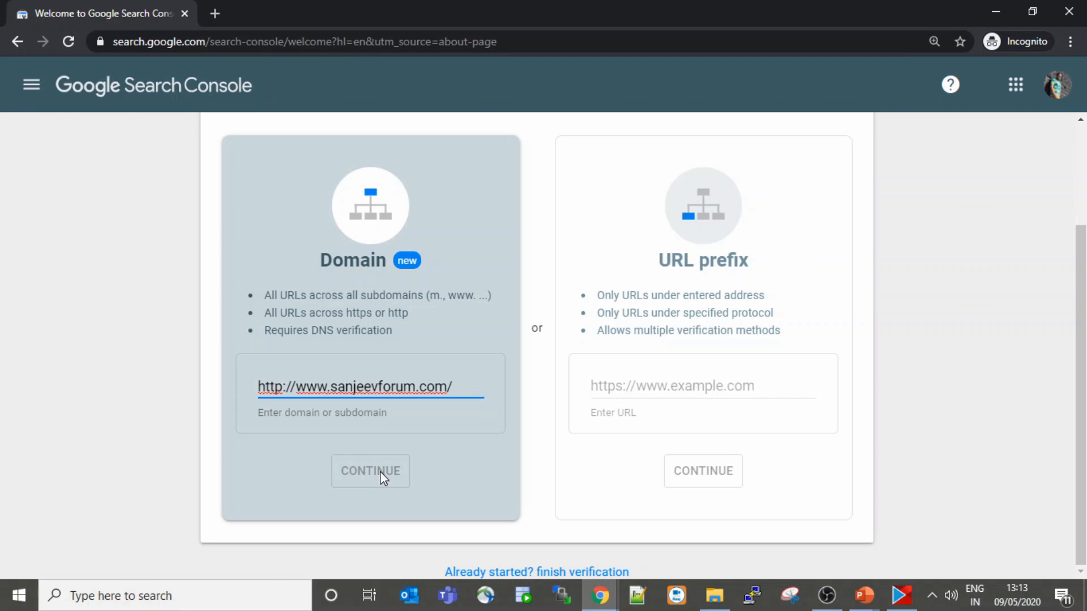
# Check the computer's Wi-Fi connection and close the network list.
pyautogui.click(932, 596)
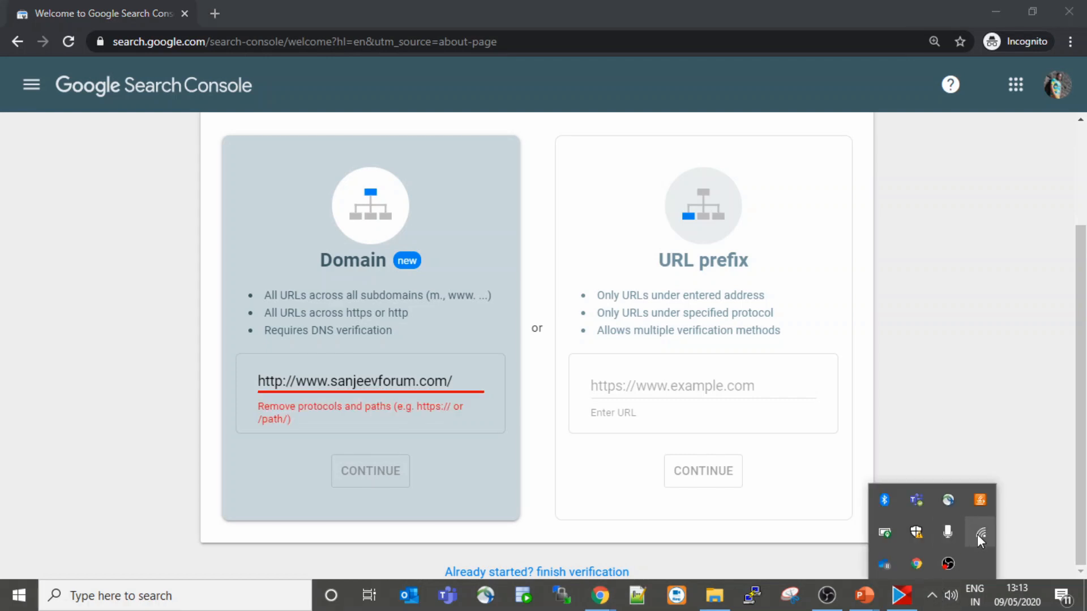
pyautogui.click(948, 387)
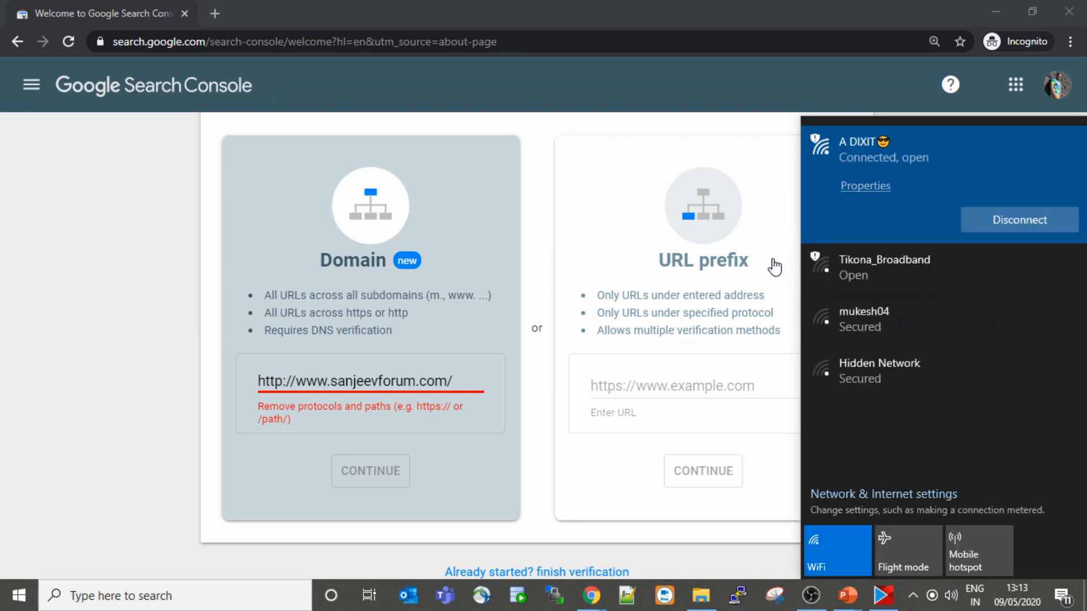
pyautogui.click(735, 151)
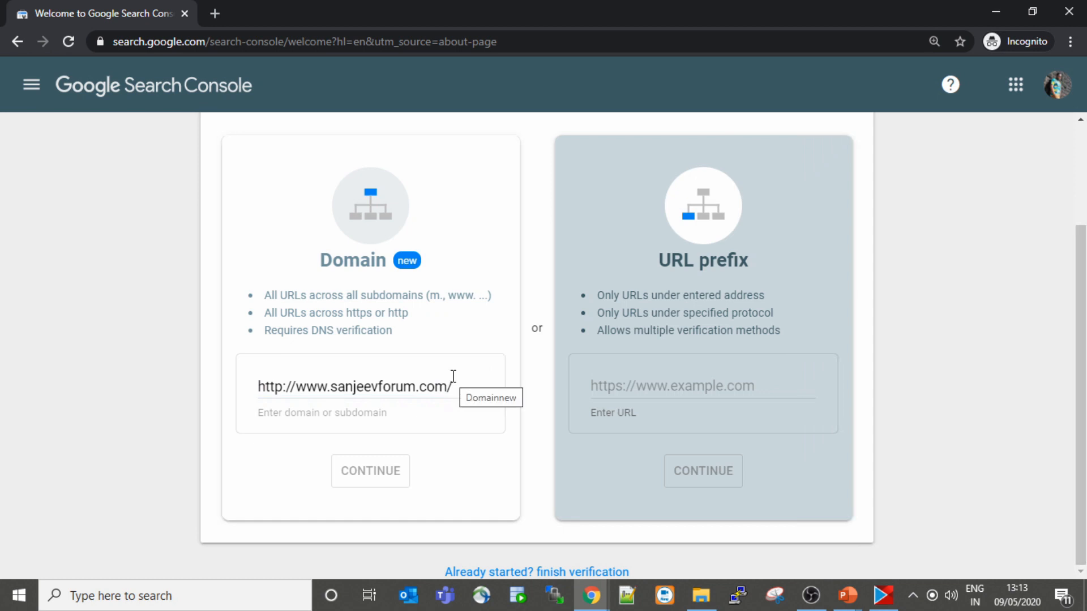
pyautogui.click(382, 479)
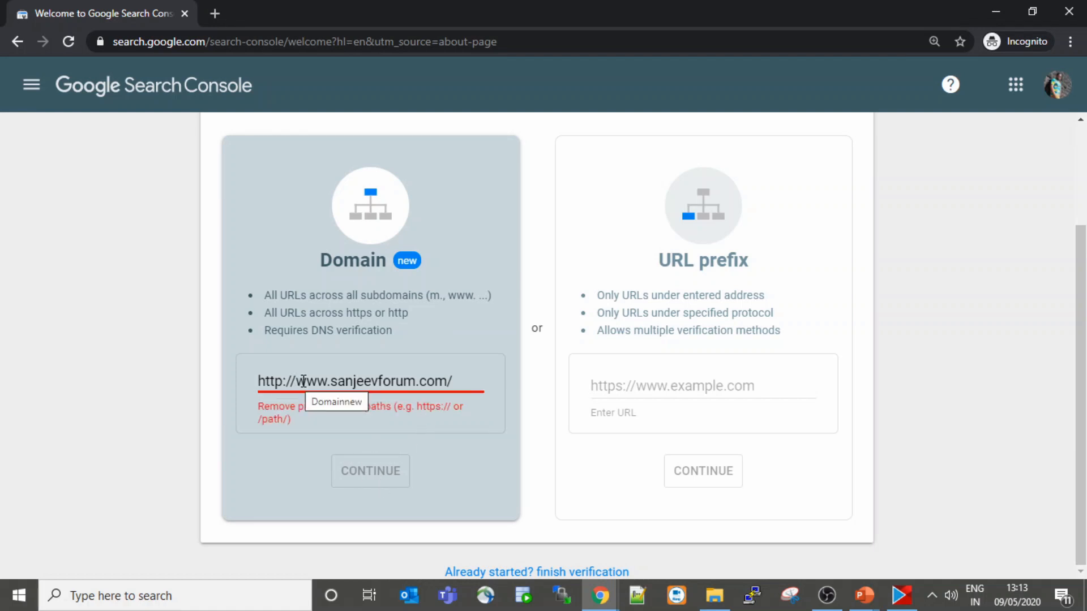
pyautogui.moveTo(293, 381); pyautogui.dragTo(151, 381)
pyautogui.press('BackSpace')
pyautogui.click(427, 390)
pyautogui.press('BackSpace')
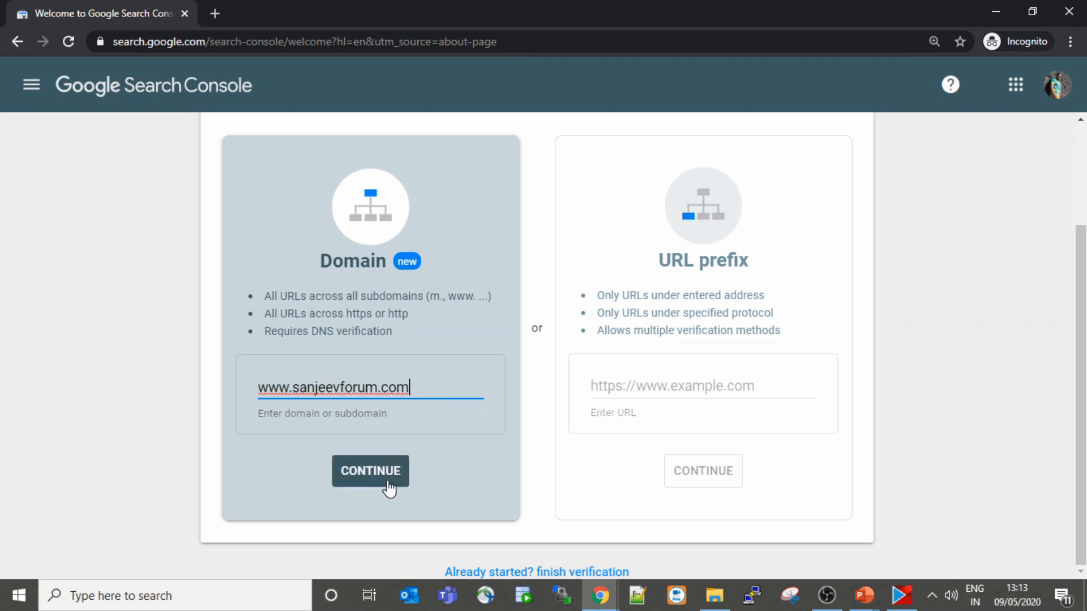
pyautogui.click(389, 487)
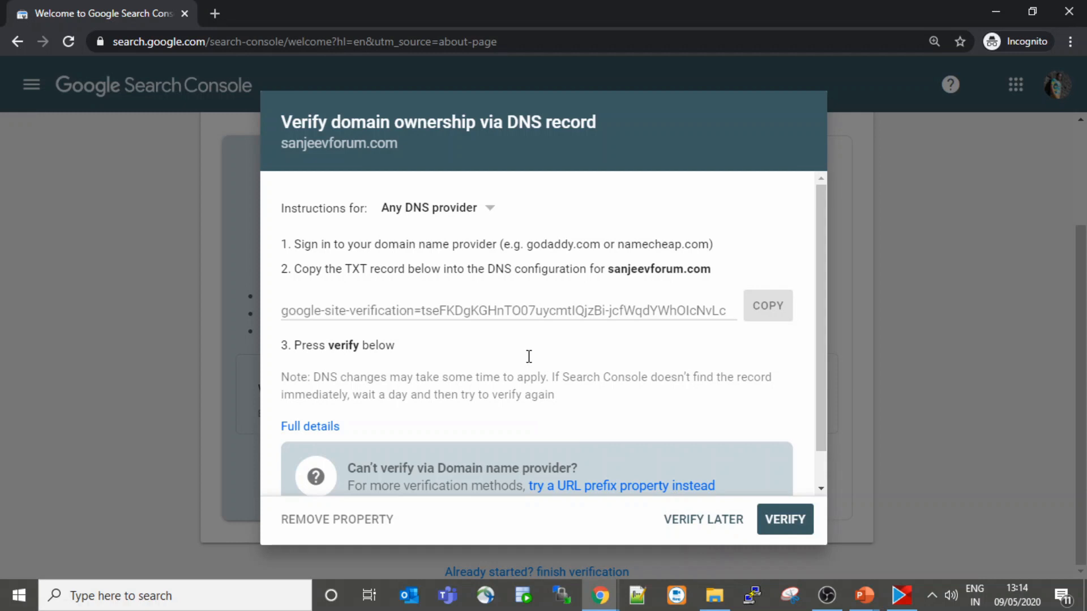
# Copy the DNS TXT verification record, review the domain provider instructions, and return to the property type selection.
pyautogui.click(763, 311)
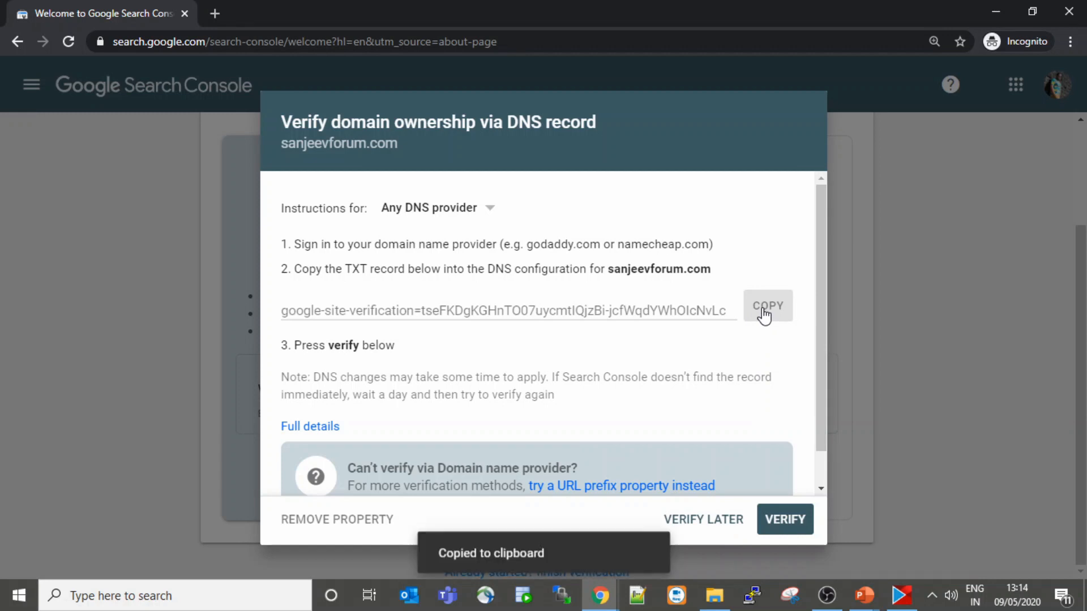
pyautogui.scroll(-1, 648, 383)
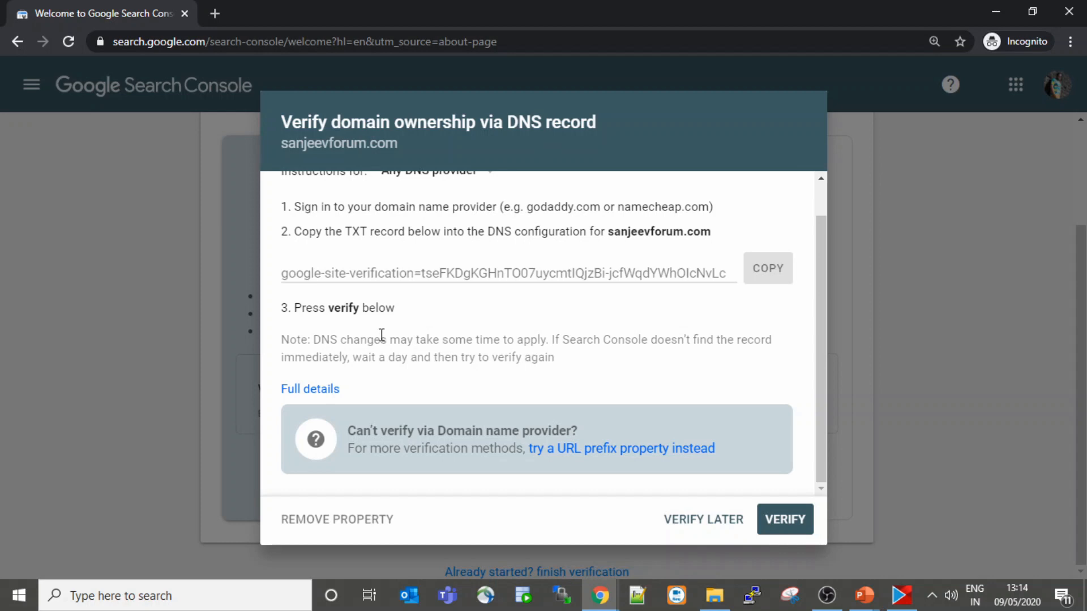
pyautogui.scroll(1, 380, 336)
pyautogui.moveTo(294, 246); pyautogui.dragTo(498, 260)
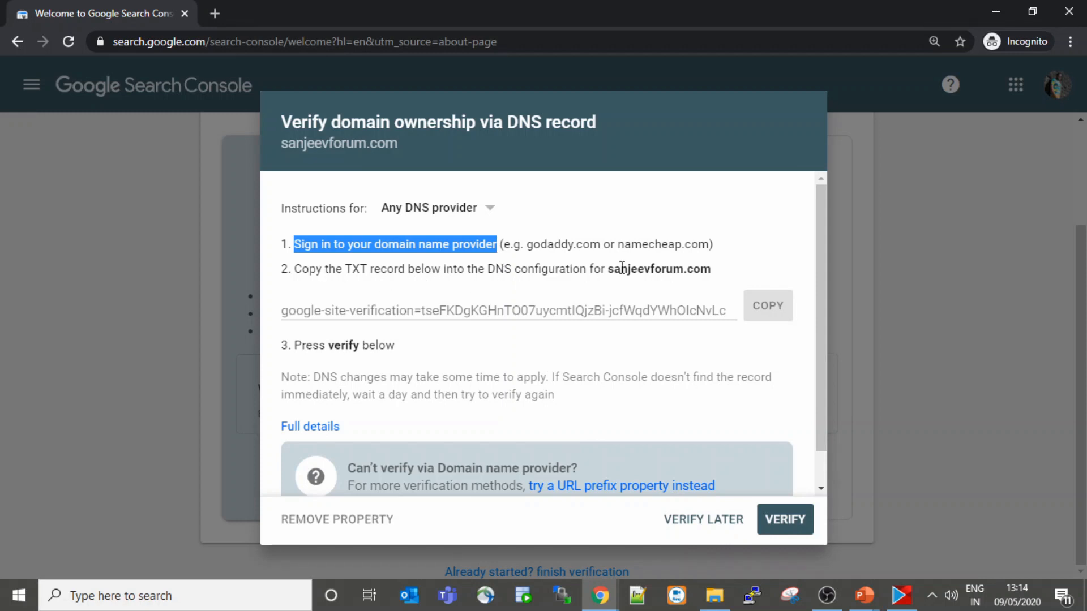
pyautogui.click(707, 273)
pyautogui.hotkey('alt', 'Left')
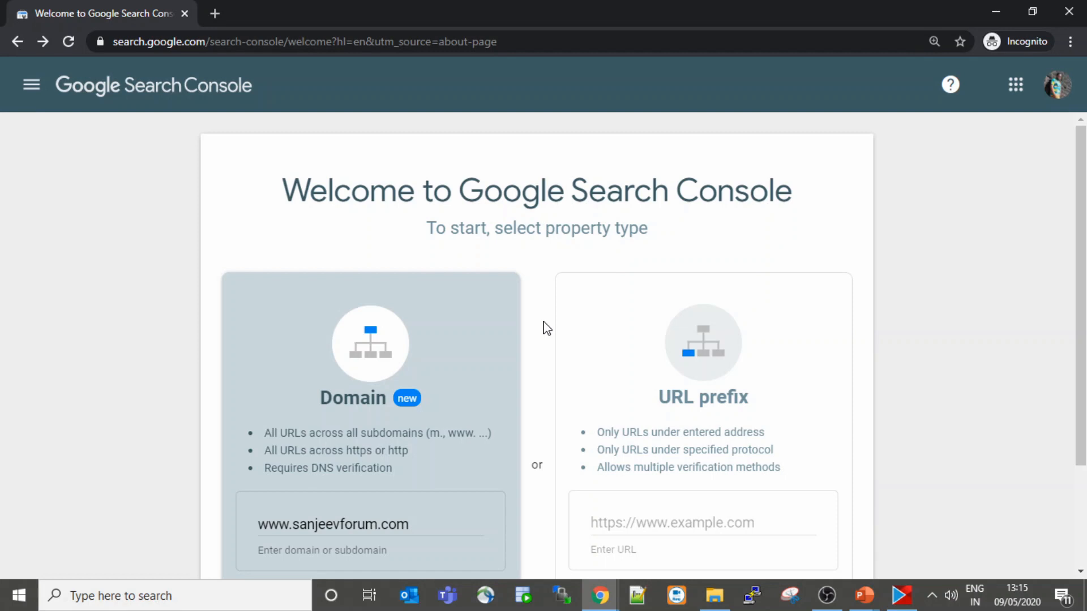
# Open analytics.google.com and tagmanager.google.com in separate new tabs, and return to the Analytics tab.
pyautogui.hotkey('ctrl', 't')
pyautogui.write('analytics.google.com')
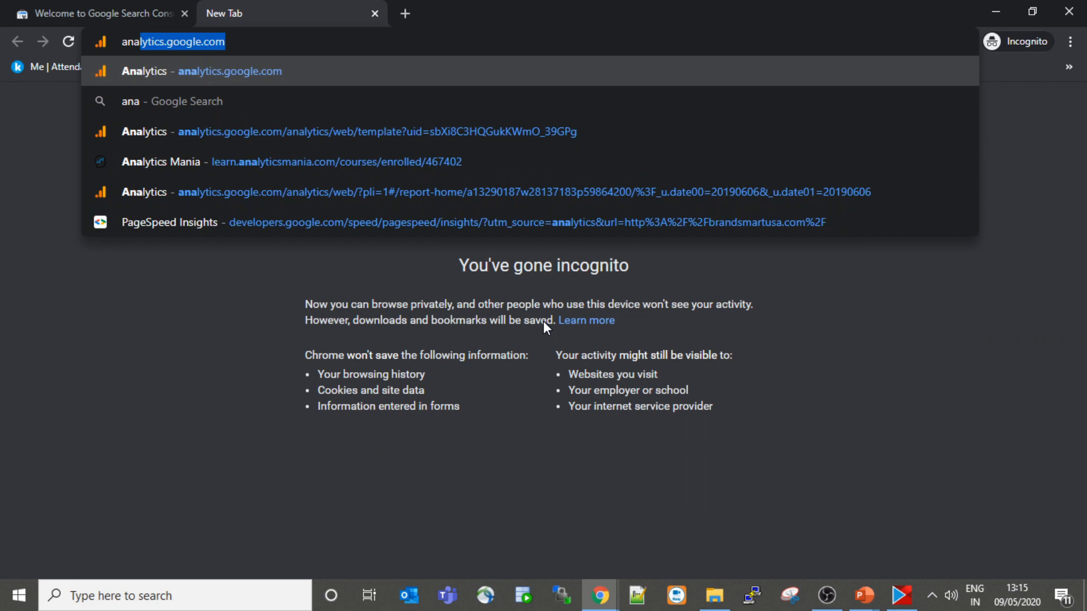
pyautogui.press('Return')
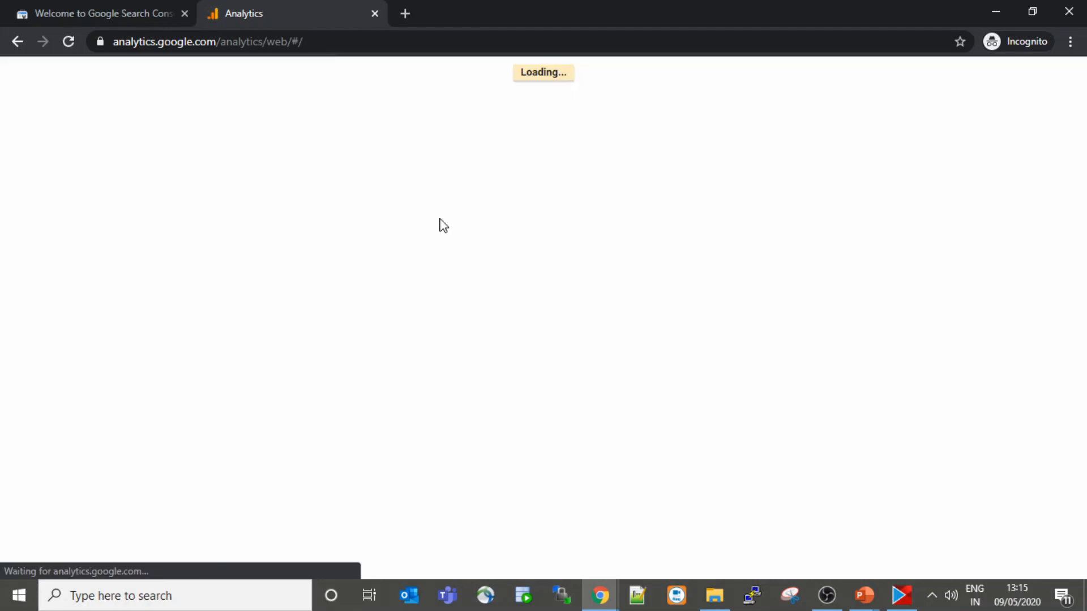
pyautogui.hotkey('ctrl', 't')
pyautogui.write('tagmanager.google.com')
pyautogui.press('Return')
pyautogui.hotkey('ctrl', 'shift', 'Tab')
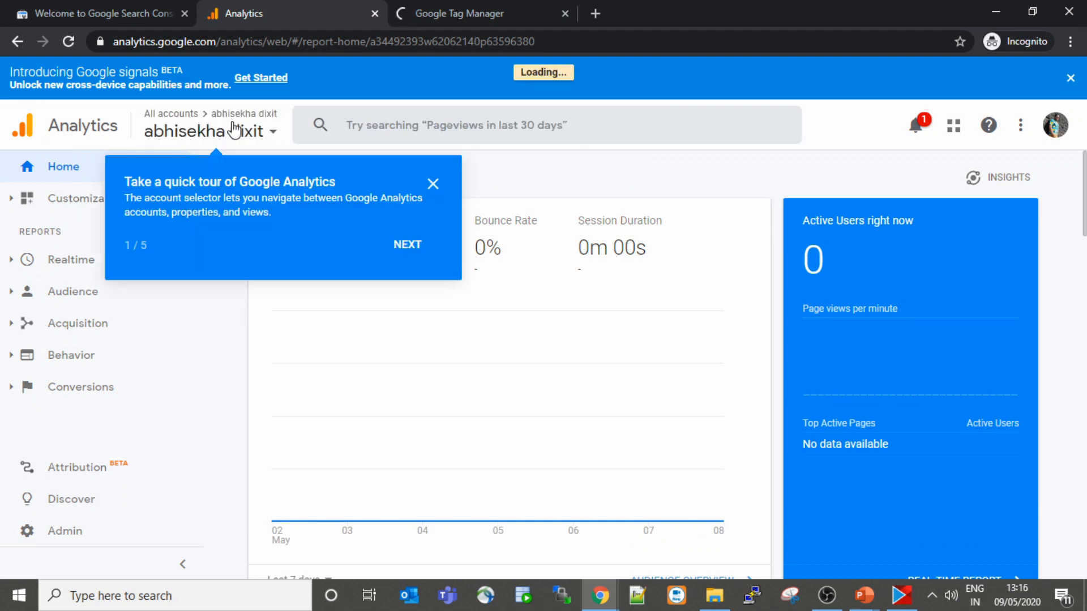
# Dismiss the quick tour and look over the Analytics accounts, properties and views in the account selector.
pyautogui.click(433, 187)
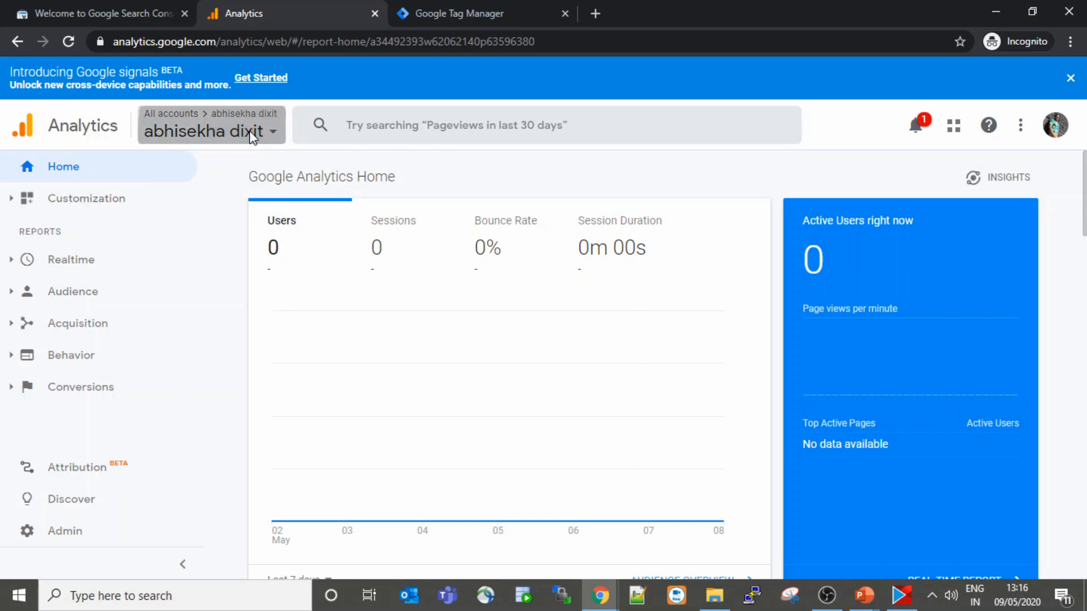
pyautogui.click(254, 136)
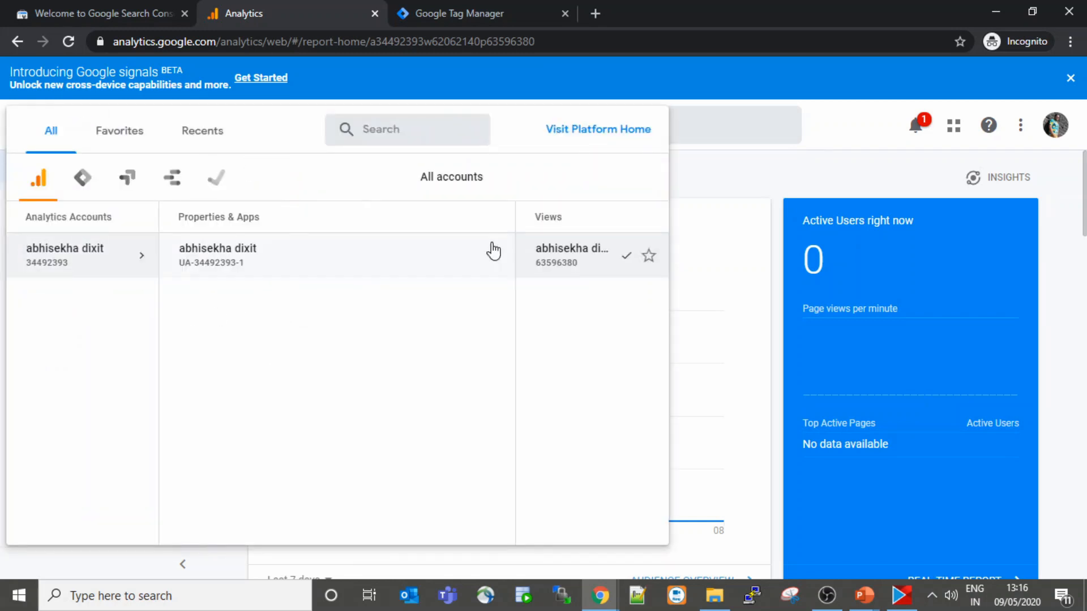
pyautogui.click(709, 196)
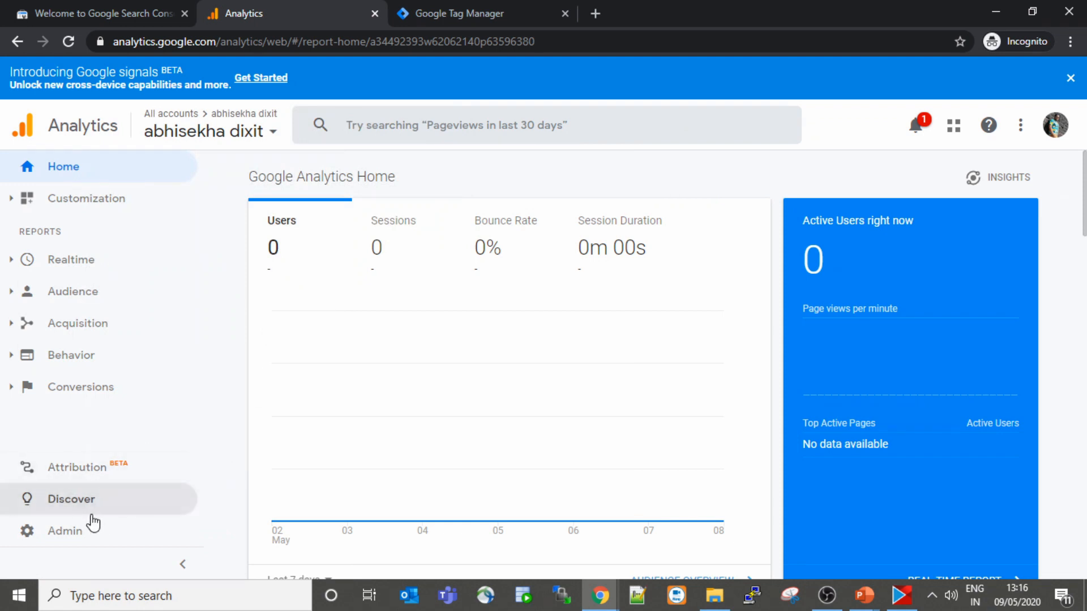
# Open the property's Tracking Code page in the Analytics Admin settings, dismissing the Google signals banner and expanding the navigation labels.
pyautogui.click(63, 538)
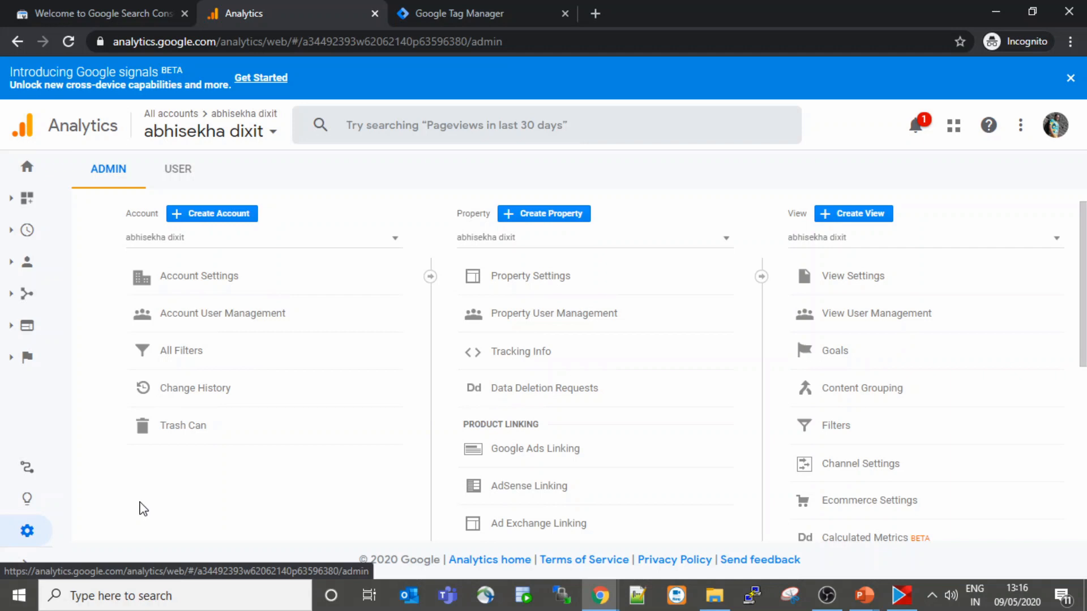
pyautogui.click(1071, 79)
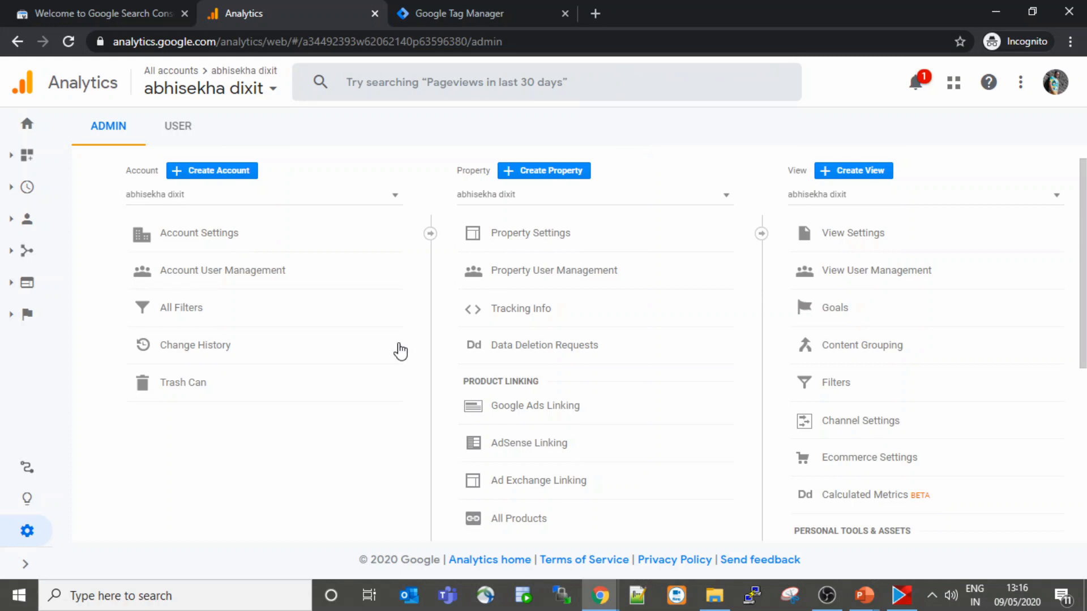
pyautogui.click(26, 564)
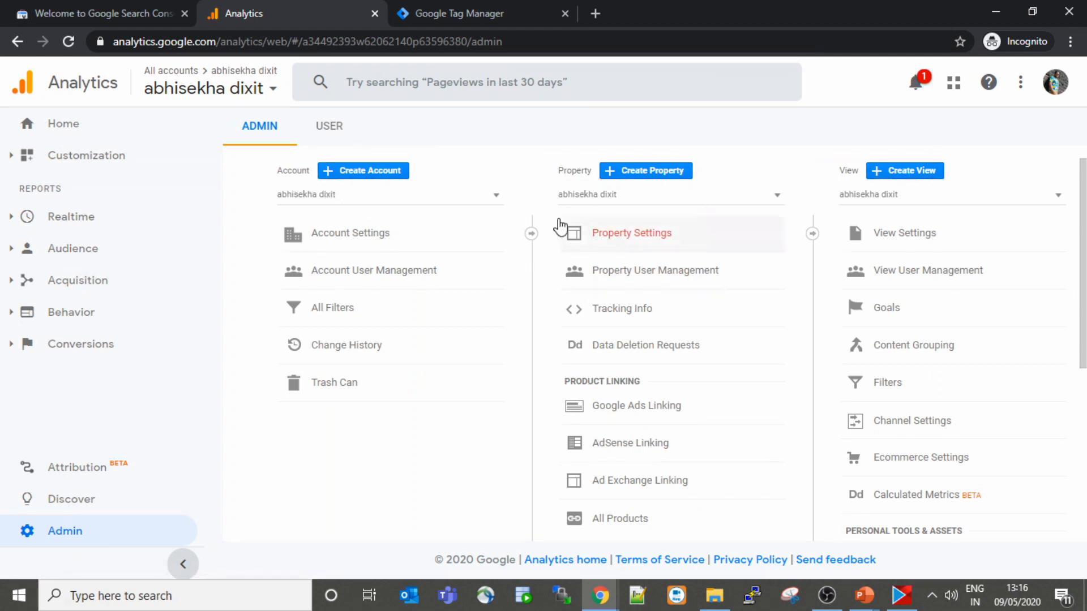
pyautogui.click(610, 318)
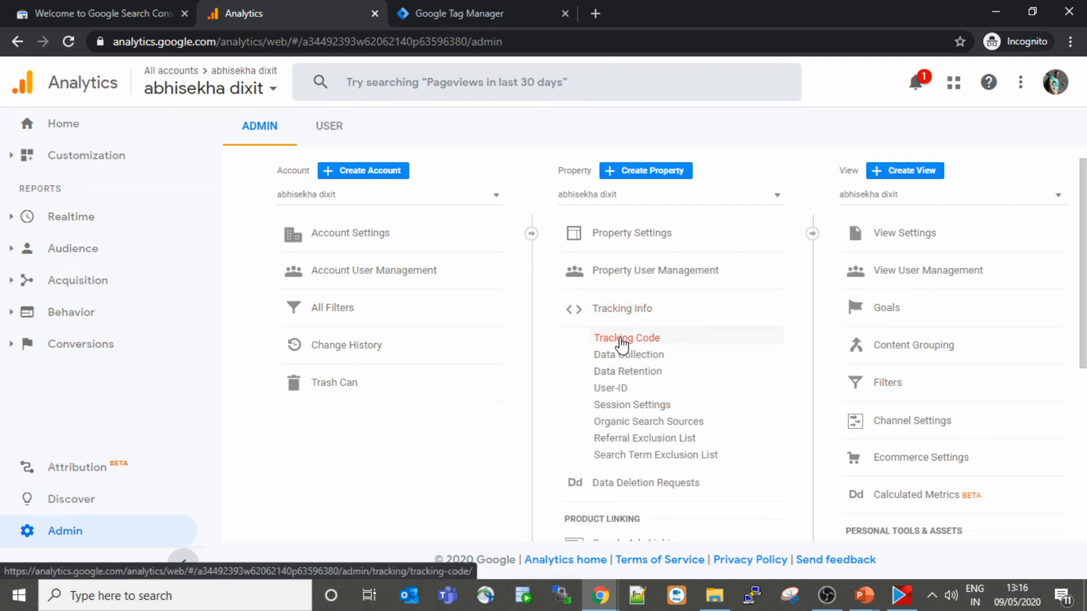
pyautogui.click(622, 342)
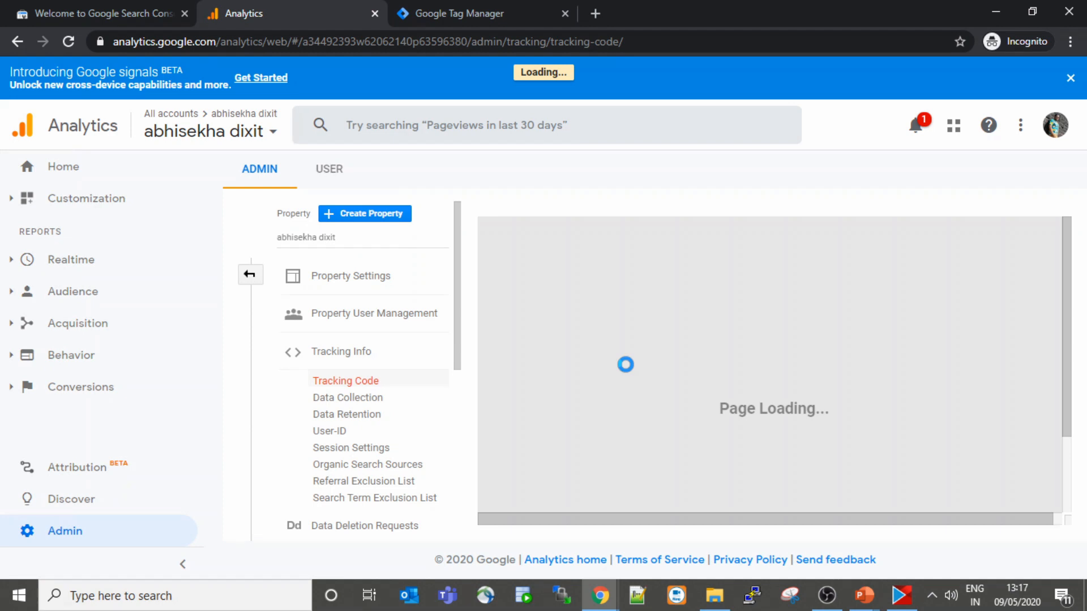
# Examine the property's Tracking ID and the Website Tracking section on the Tracking Code page.
pyautogui.scroll(-2, 626, 363)
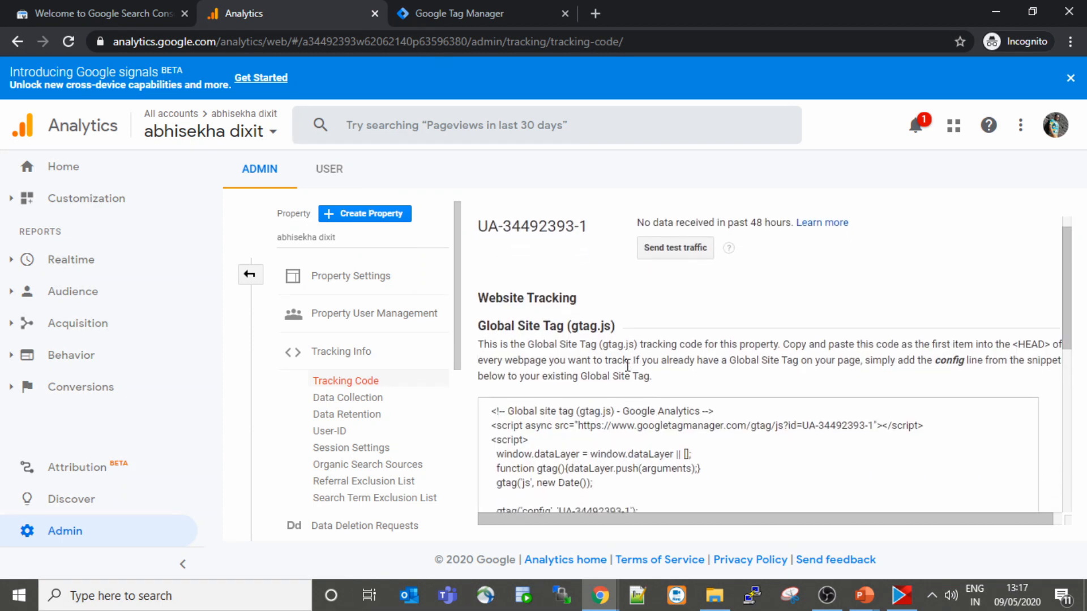
pyautogui.scroll(2, 626, 362)
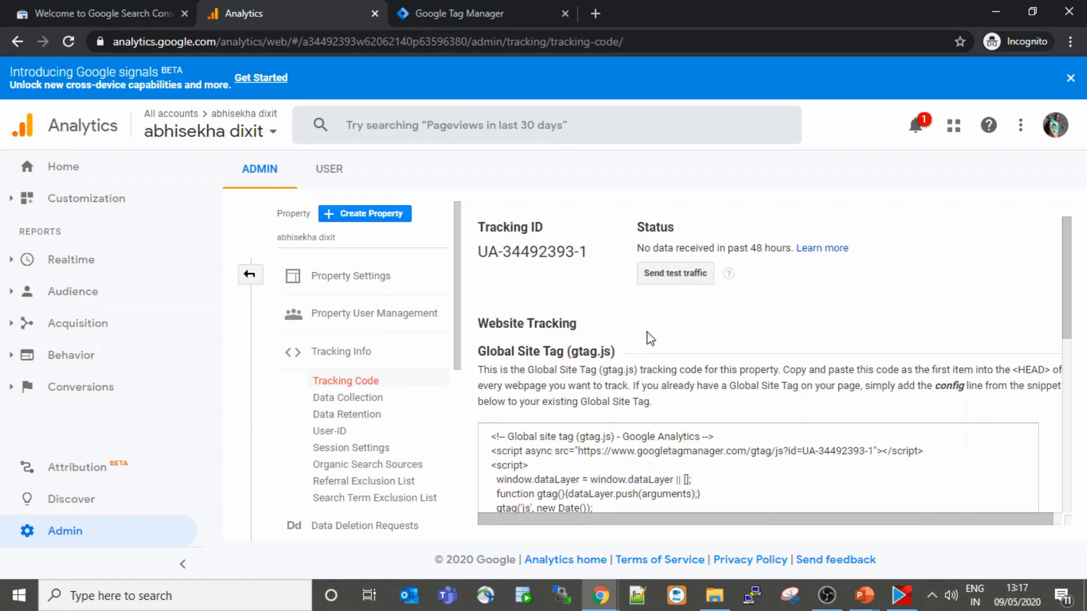
pyautogui.tripleClick(528, 253)
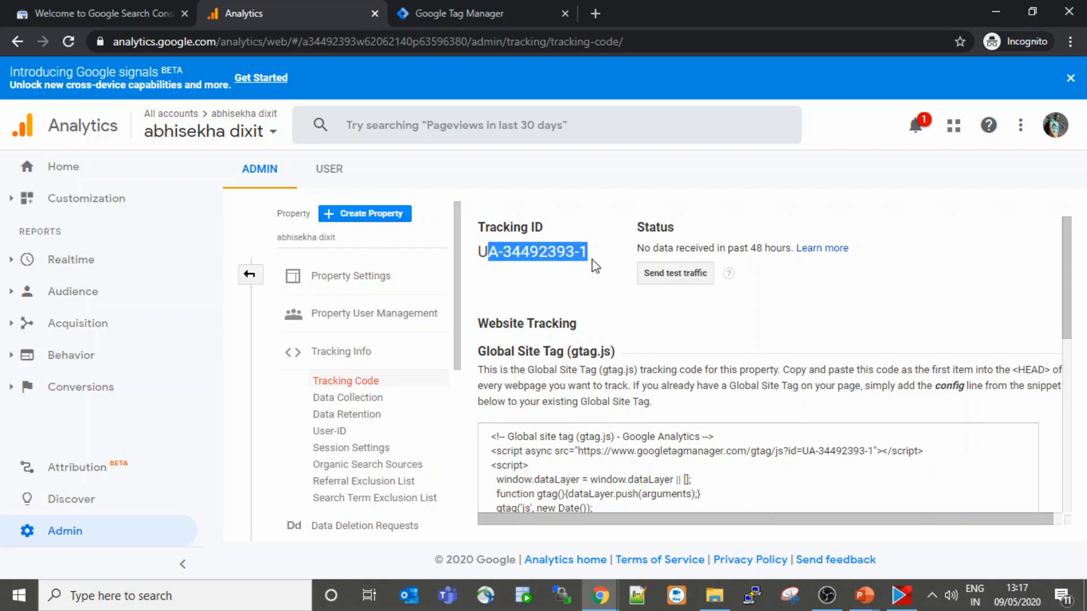
pyautogui.click(481, 252)
pyautogui.moveTo(480, 251); pyautogui.dragTo(588, 252)
pyautogui.scroll(-1, 609, 291)
pyautogui.scroll(1, 608, 291)
pyautogui.scroll(-3, 608, 291)
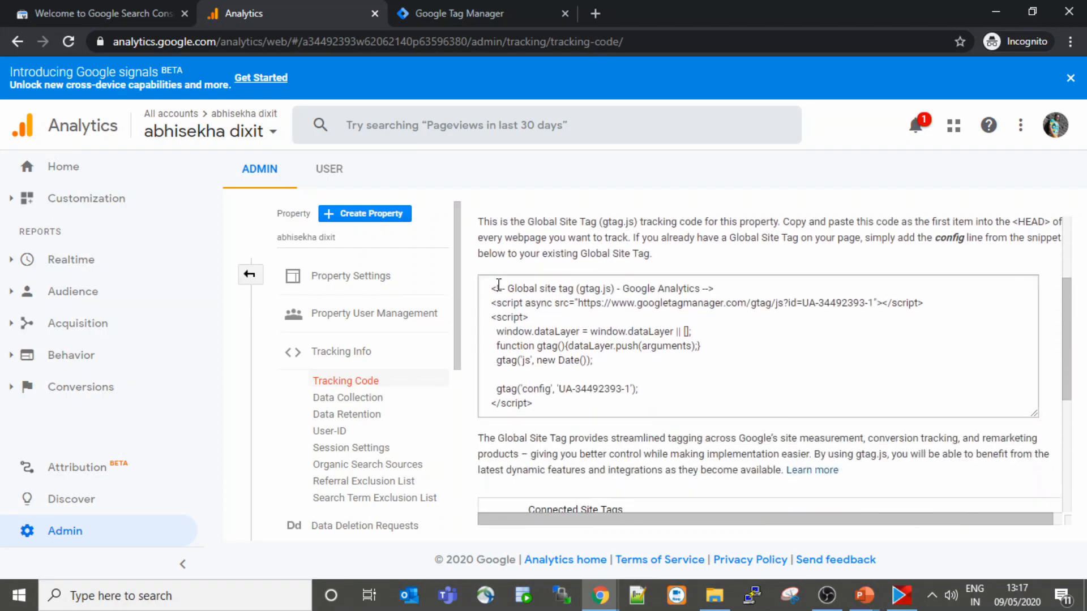
# Select the whole Global Site Tag (gtag.js) snippet and review the Connected Site Tags and Google Tag Manager sections beneath it.
pyautogui.moveTo(494, 287); pyautogui.dragTo(576, 409)
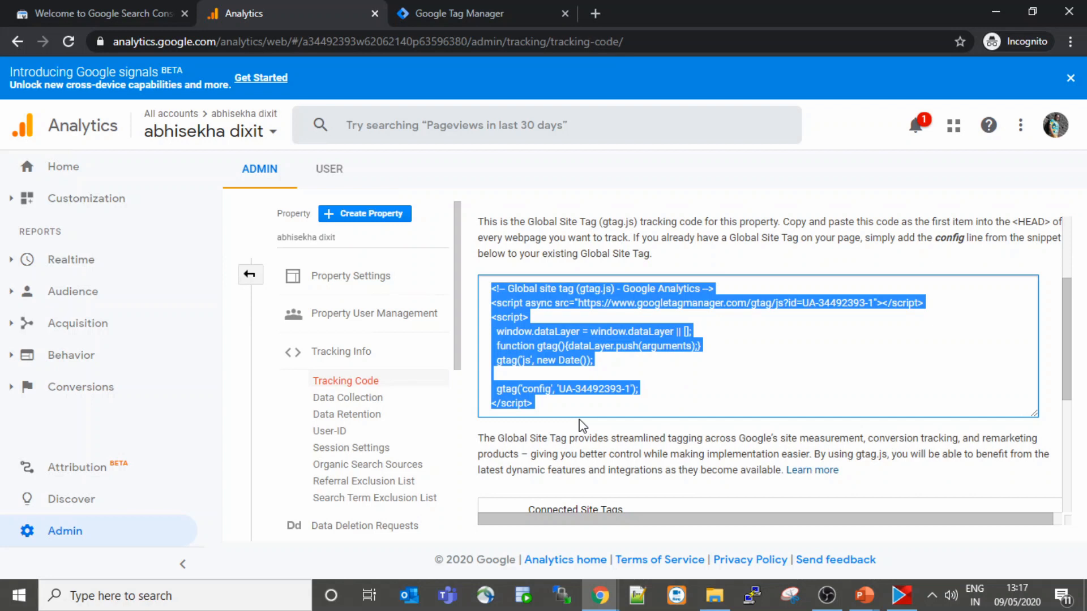
pyautogui.scroll(-1, 652, 375)
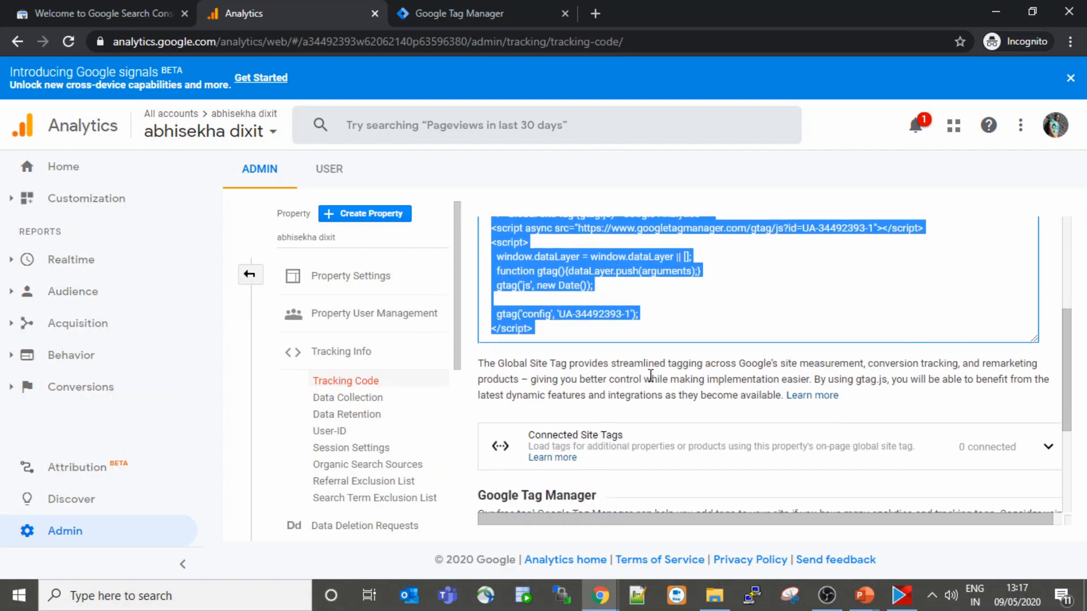
pyautogui.scroll(-1, 651, 376)
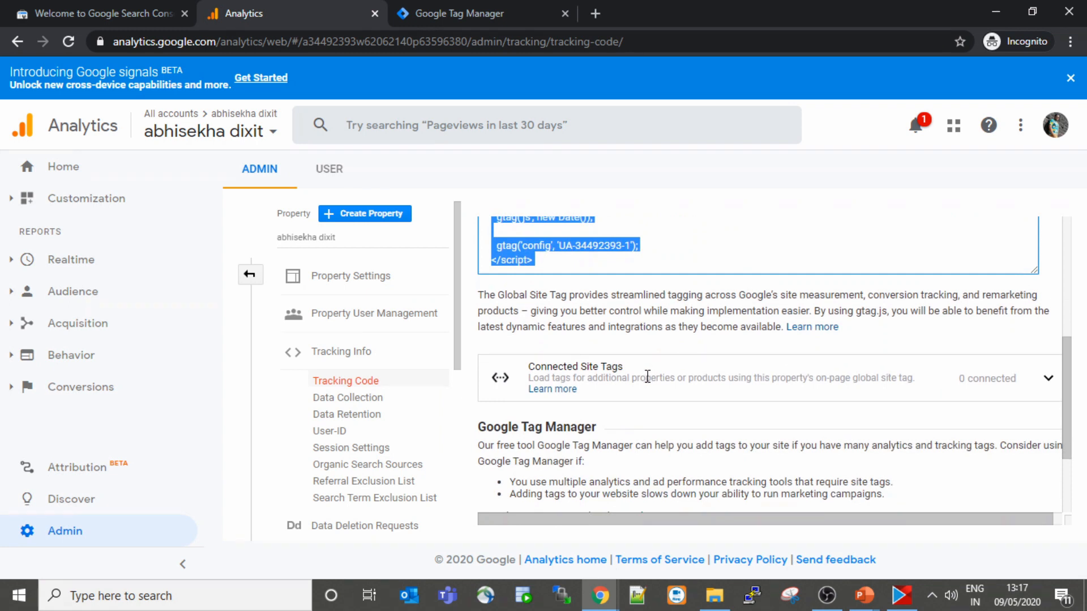
pyautogui.scroll(-2, 608, 393)
pyautogui.scroll(4, 610, 393)
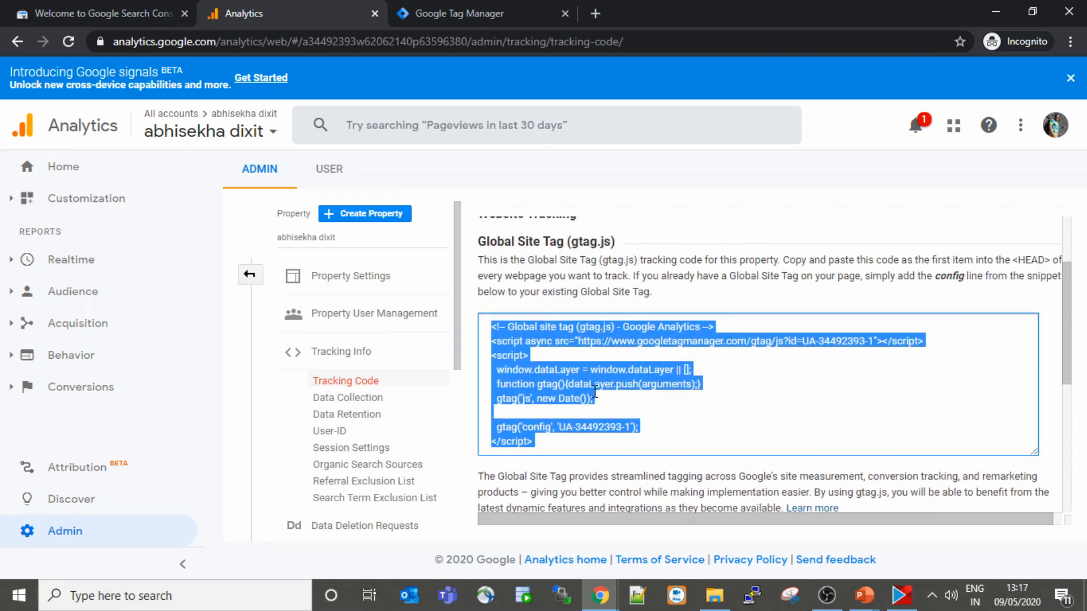
pyautogui.scroll(-3, 566, 390)
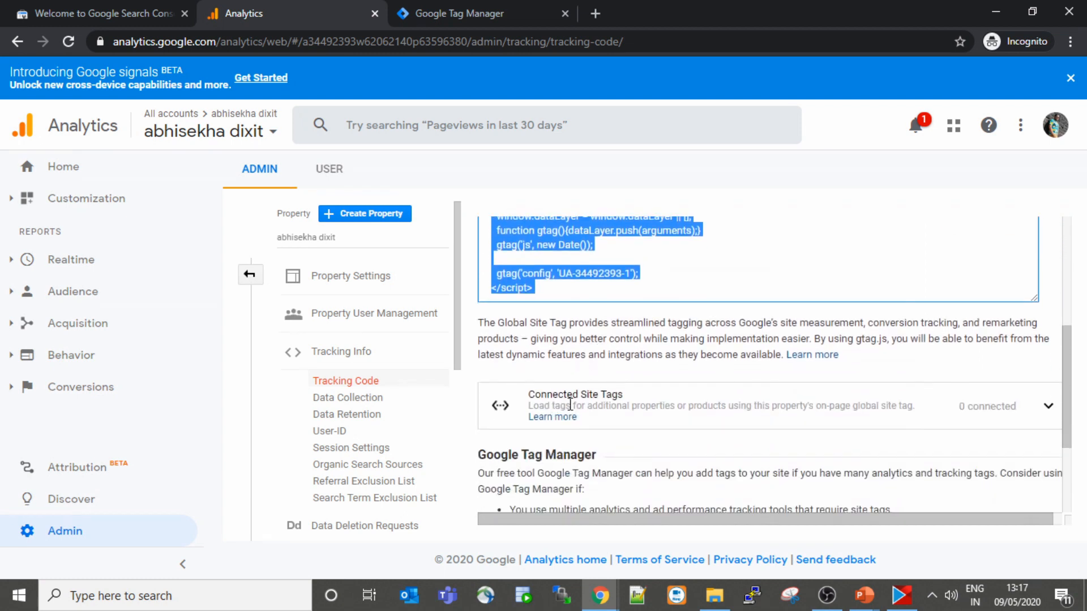
pyautogui.scroll(5, 596, 399)
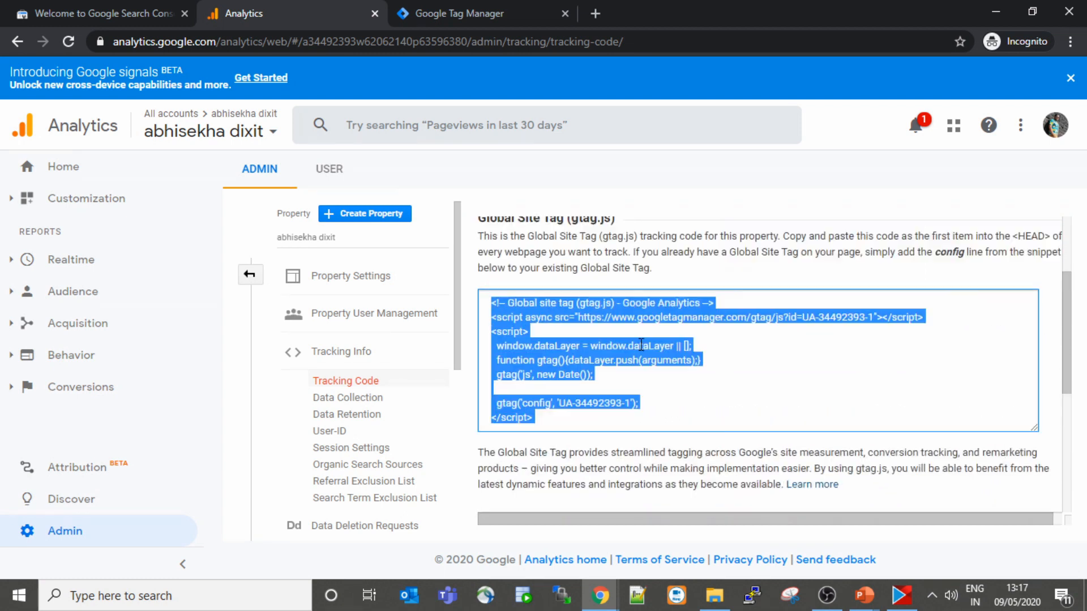
pyautogui.scroll(-2, 621, 366)
pyautogui.scroll(2, 621, 366)
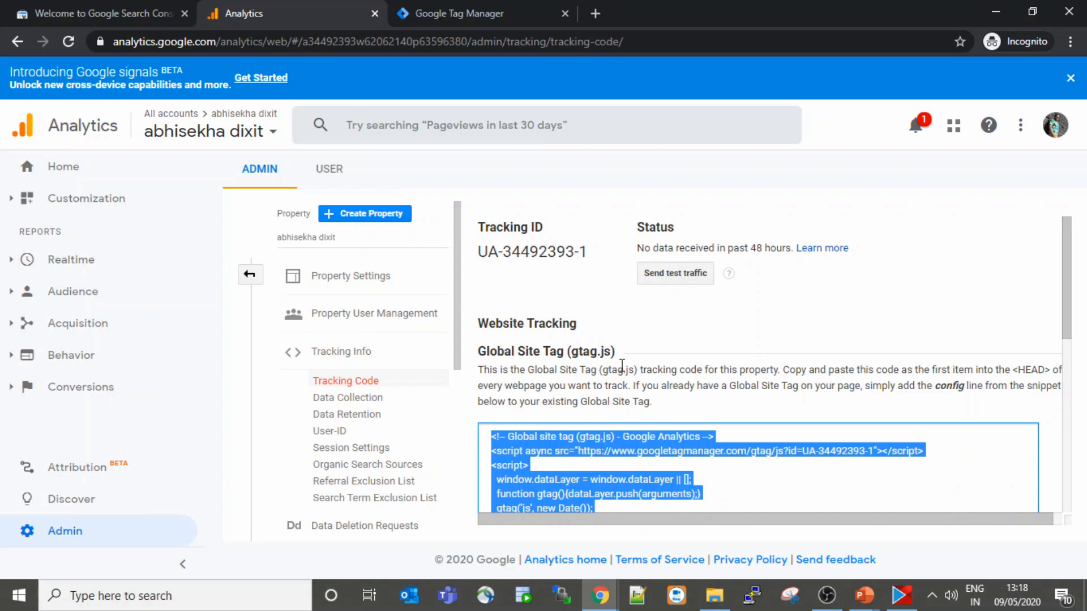
# Switch to Google Tag Manager and start a new account named "sanjeev forum" with India as its country.
pyautogui.click(461, 3)
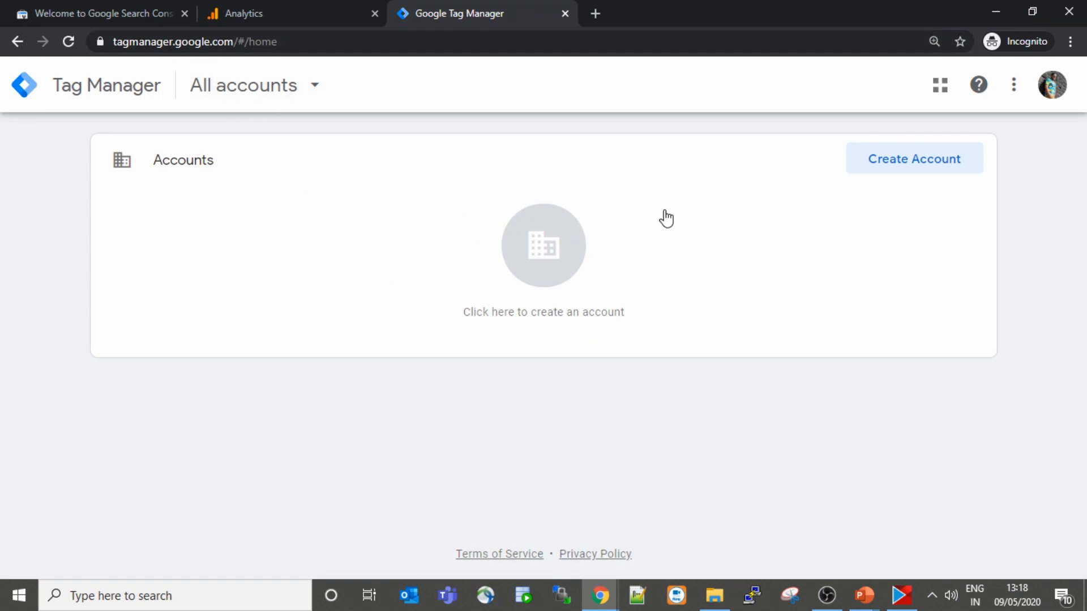
pyautogui.click(909, 168)
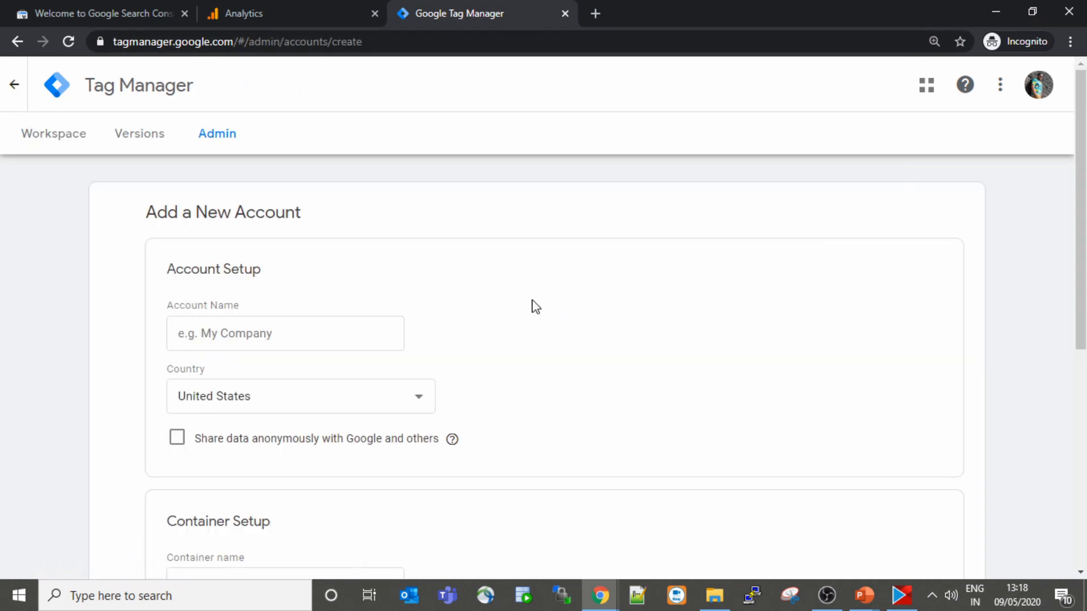
pyautogui.click(317, 338)
pyautogui.write('sa')
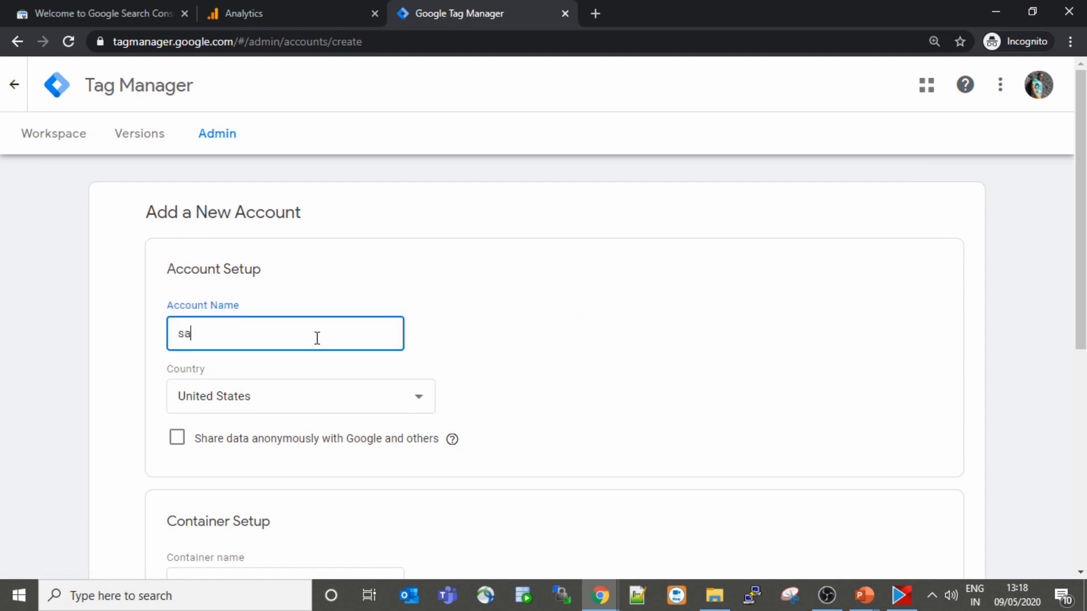
pyautogui.write('njeev forum')
pyautogui.click(294, 395)
pyautogui.write('in')
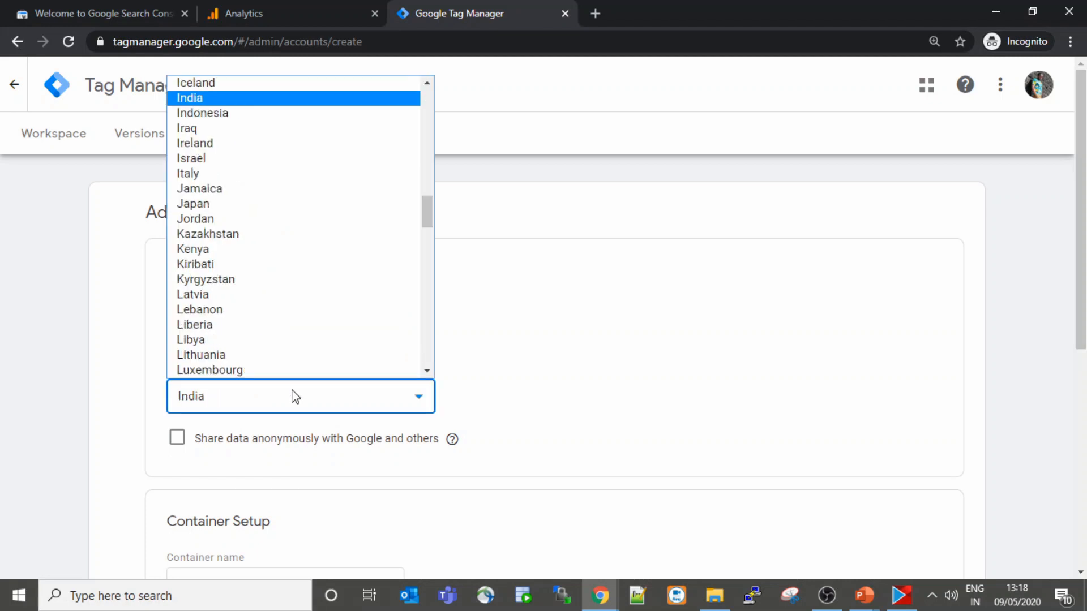
pyautogui.press('Return')
pyautogui.scroll(-6, 91, 394)
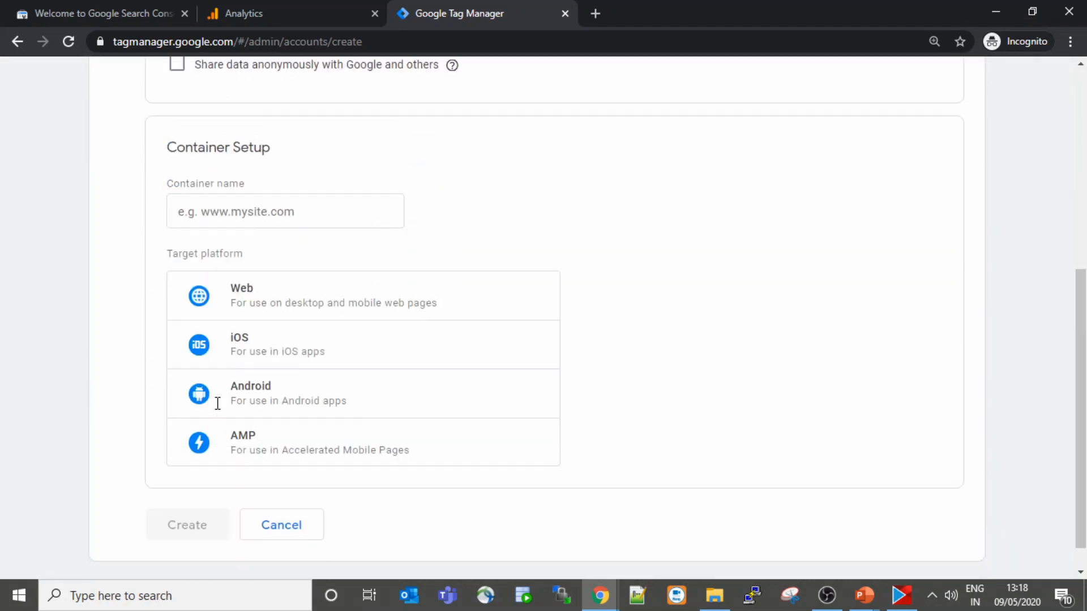
pyautogui.scroll(-1, 255, 283)
pyautogui.click(285, 191)
pyautogui.write('http://sanjeevforum.com/')
pyautogui.press('BackSpace')
pyautogui.press('Left')
pyautogui.press('Left')
pyautogui.press('Left')
pyautogui.press('Left')
pyautogui.press('Left')
pyautogui.press('Left')
pyautogui.press('Left')
pyautogui.press('Left')
pyautogui.press('Left')
pyautogui.press('Left')
pyautogui.press('Left')
pyautogui.press('Left')
pyautogui.press('Left')
pyautogui.press('Left')
pyautogui.press('Left')
pyautogui.press('Left')
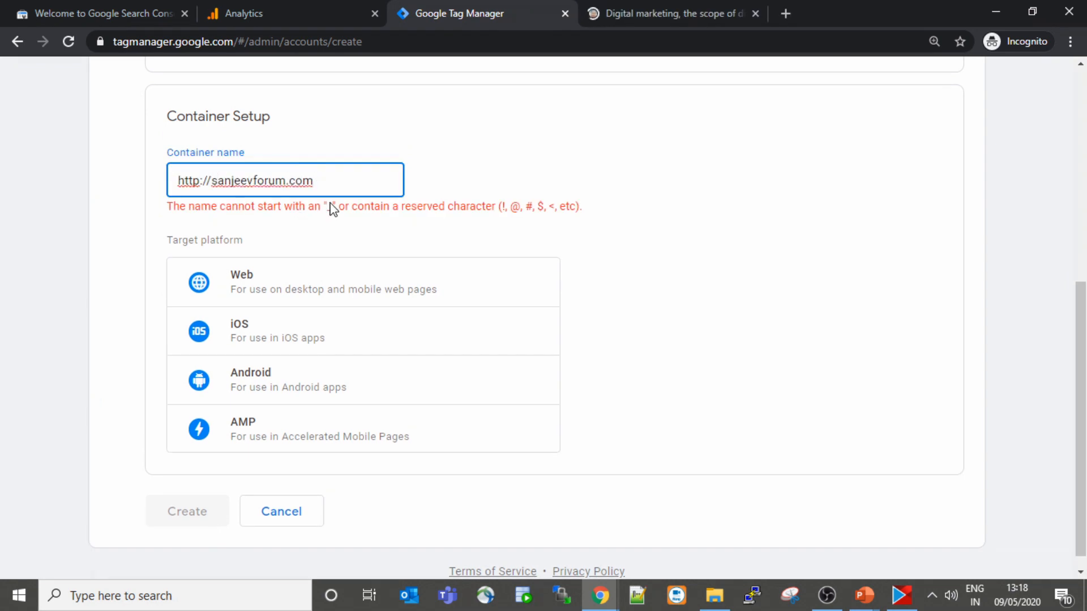
pyautogui.press('BackSpace')
pyautogui.press('BackSpace')
pyautogui.press('BackSpace')
pyautogui.press('BackSpace')
pyautogui.press('BackSpace')
pyautogui.press('BackSpace')
pyautogui.press('BackSpace')
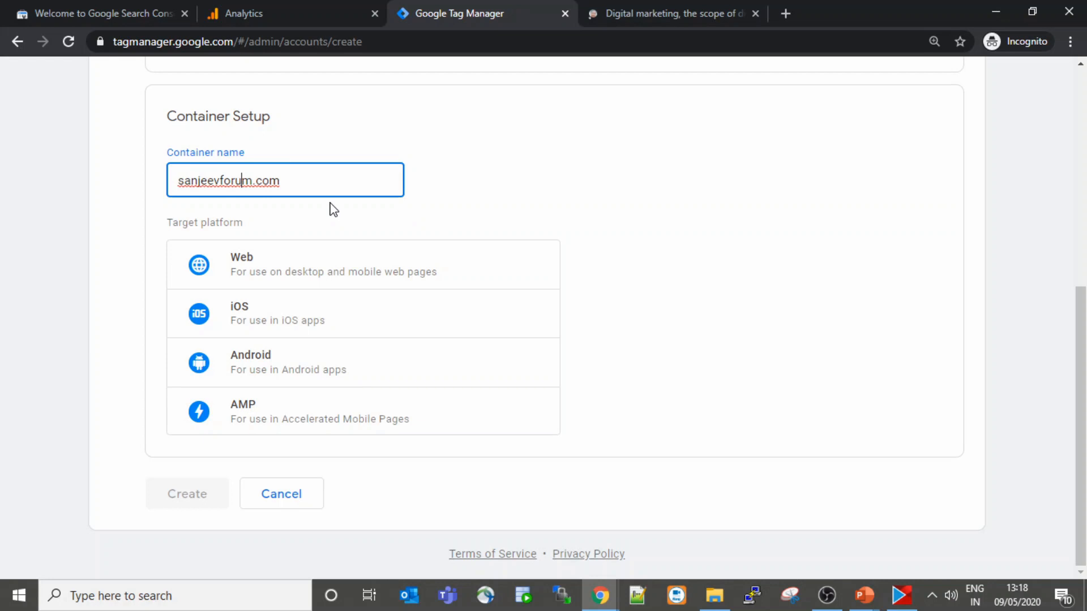
pyautogui.press('BackSpace')
pyautogui.press('BackSpace')
pyautogui.press('BackSpace')
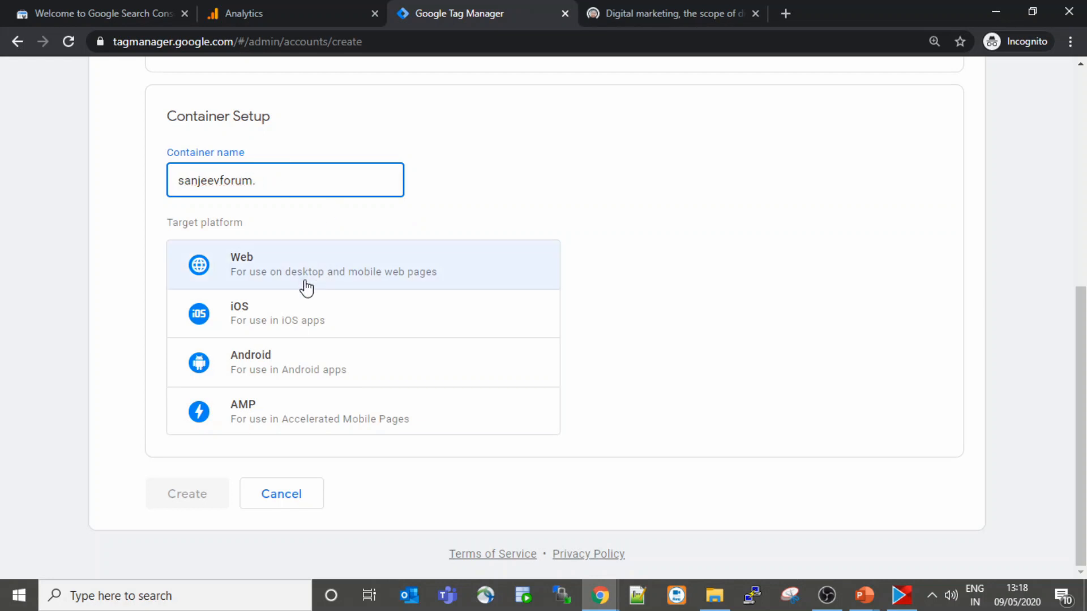
pyautogui.press('BackSpace')
pyautogui.click(296, 278)
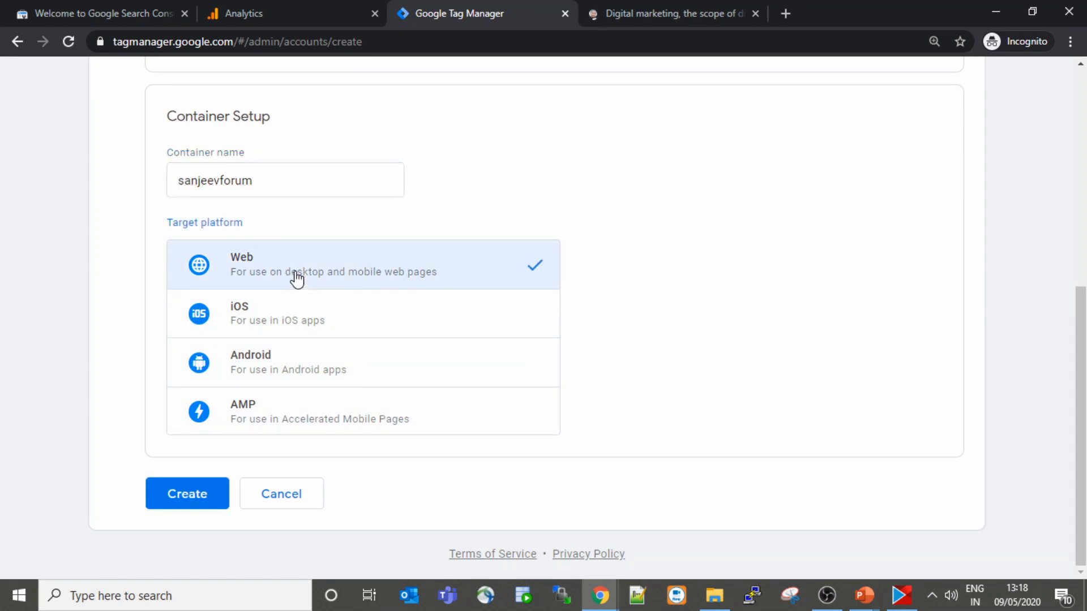
# Create the account, review the Terms of Service Agreement, and accept it together with the Data Processing Terms.
pyautogui.click(188, 493)
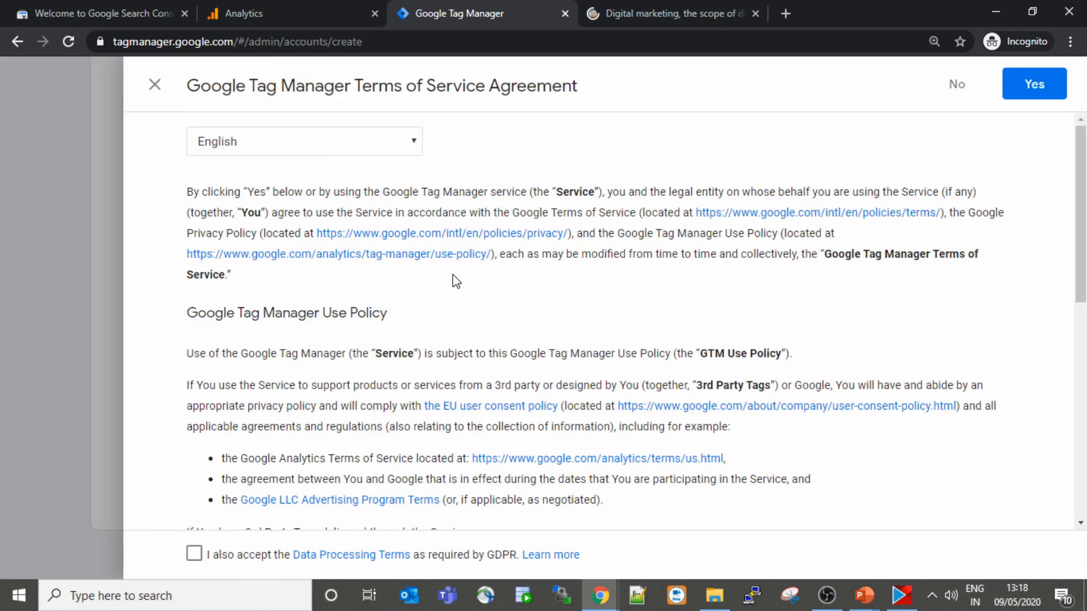
pyautogui.scroll(-3, 513, 276)
pyautogui.scroll(3, 513, 275)
pyautogui.scroll(-10, 514, 275)
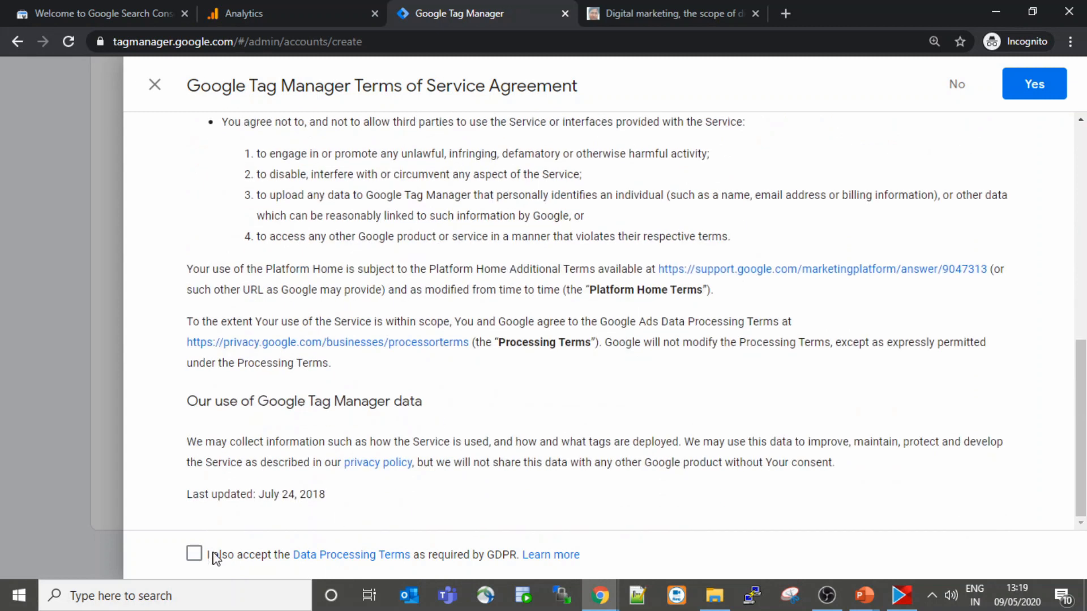
pyautogui.click(194, 554)
pyautogui.scroll(10, 645, 315)
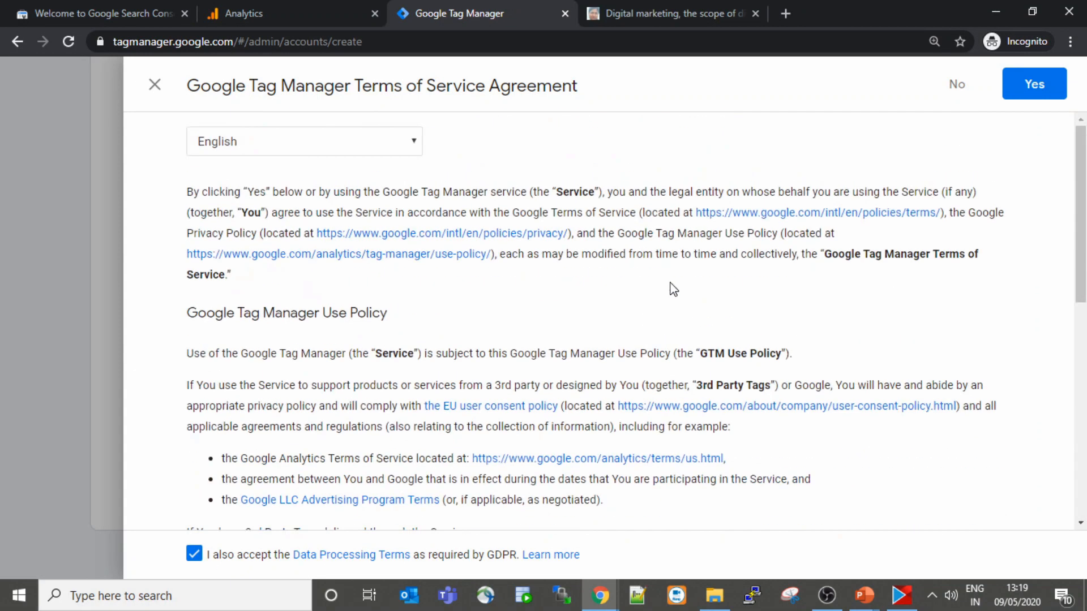
pyautogui.click(1011, 94)
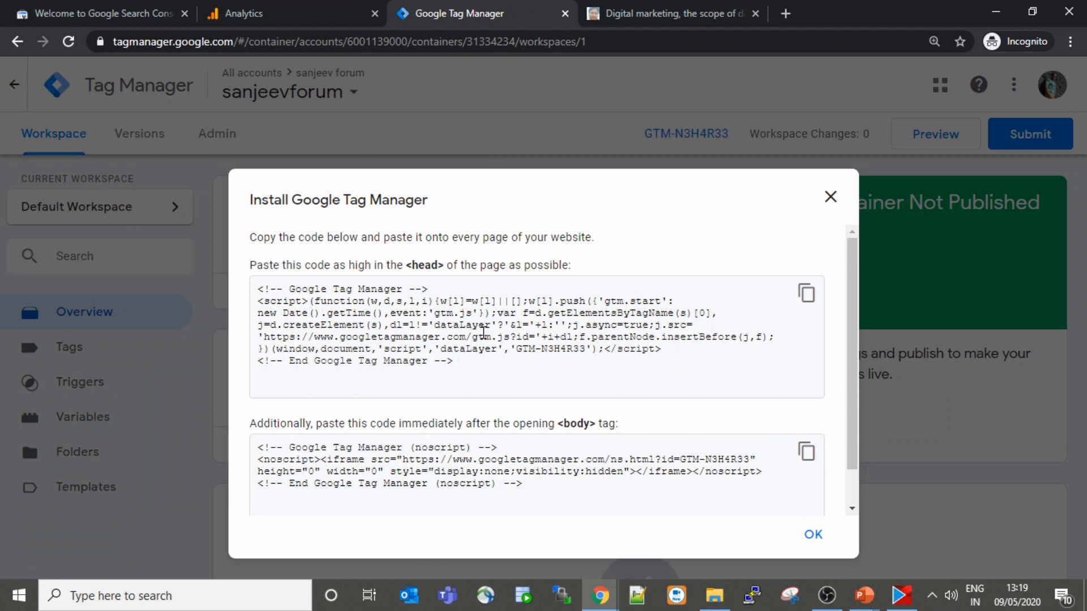
# Select the head script and the body noscript snippet in turn to examine the Tag Manager installation code, and close the dialog.
pyautogui.scroll(-2, 483, 332)
pyautogui.scroll(2, 483, 331)
pyautogui.click(260, 291)
pyautogui.moveTo(260, 291); pyautogui.dragTo(457, 367)
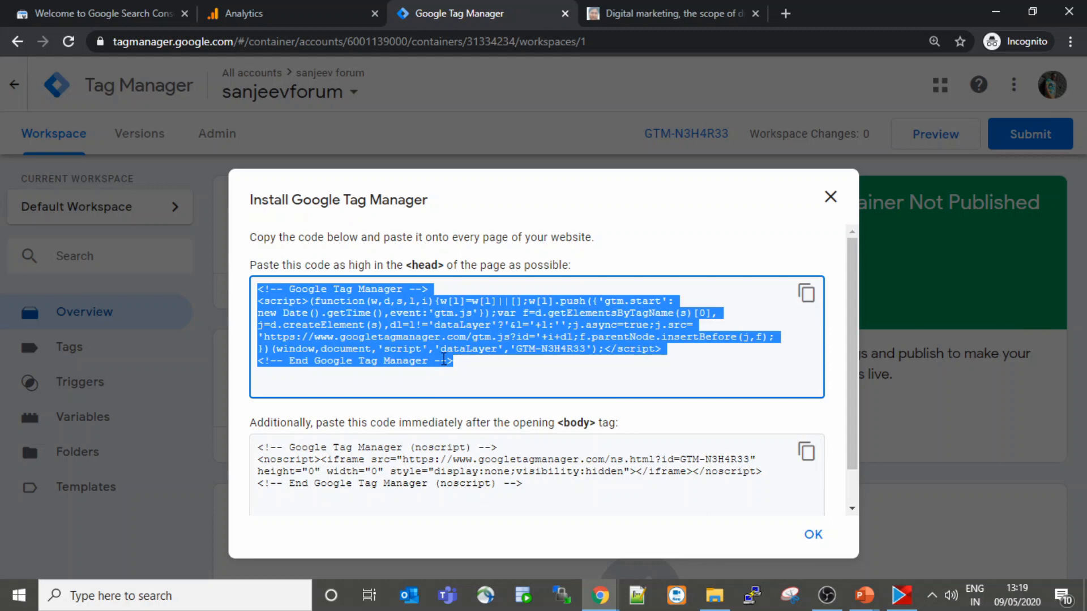
pyautogui.scroll(-1, 407, 447)
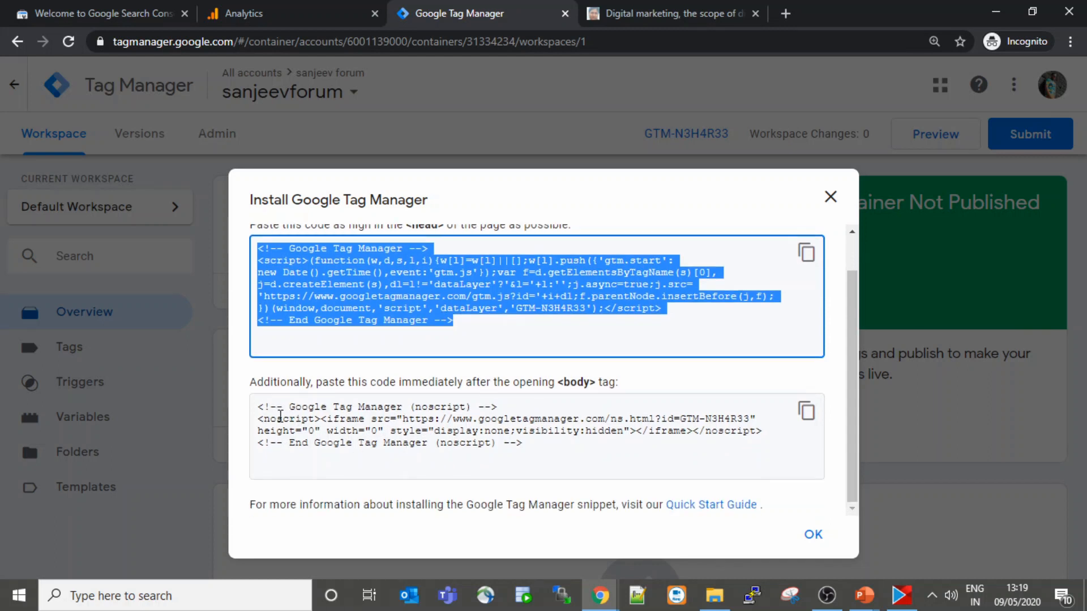
pyautogui.moveTo(260, 406); pyautogui.dragTo(573, 449)
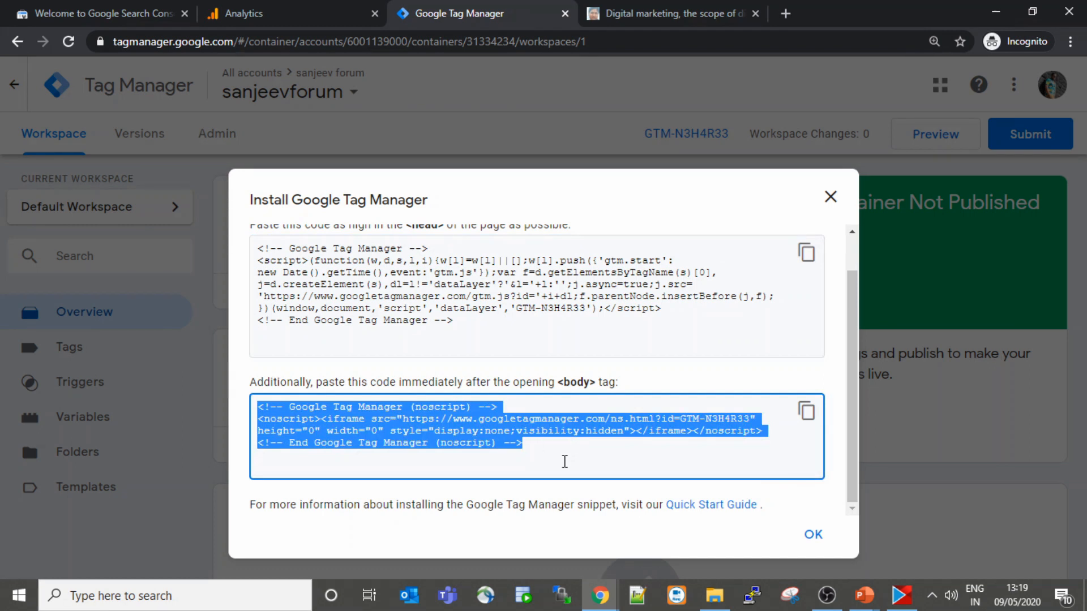
pyautogui.click(831, 199)
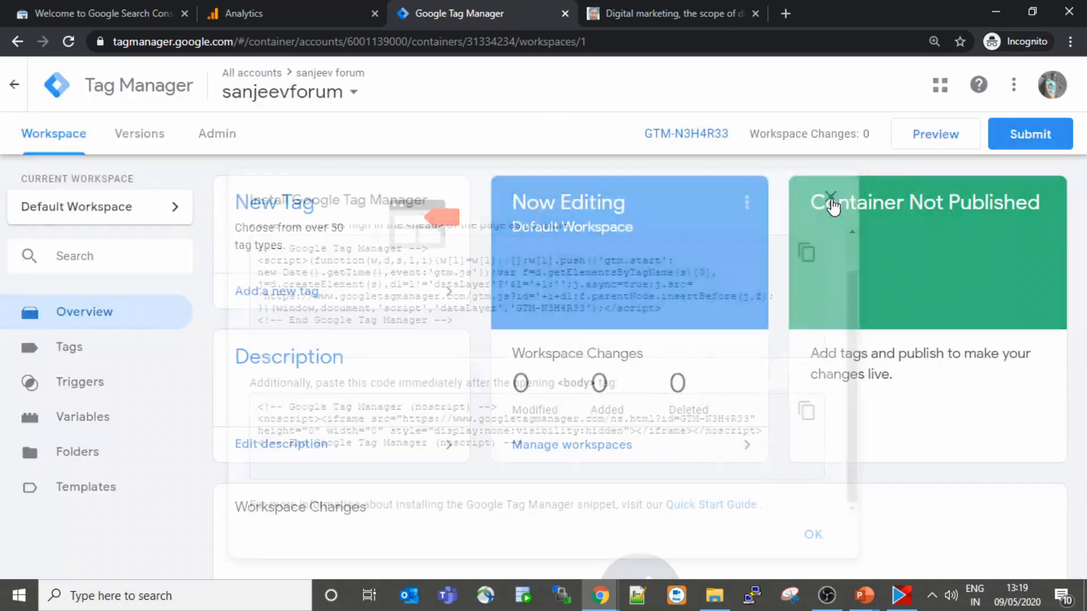
# Review the installation code again from the container ID, close it, and open the workspace's list of tags.
pyautogui.click(677, 135)
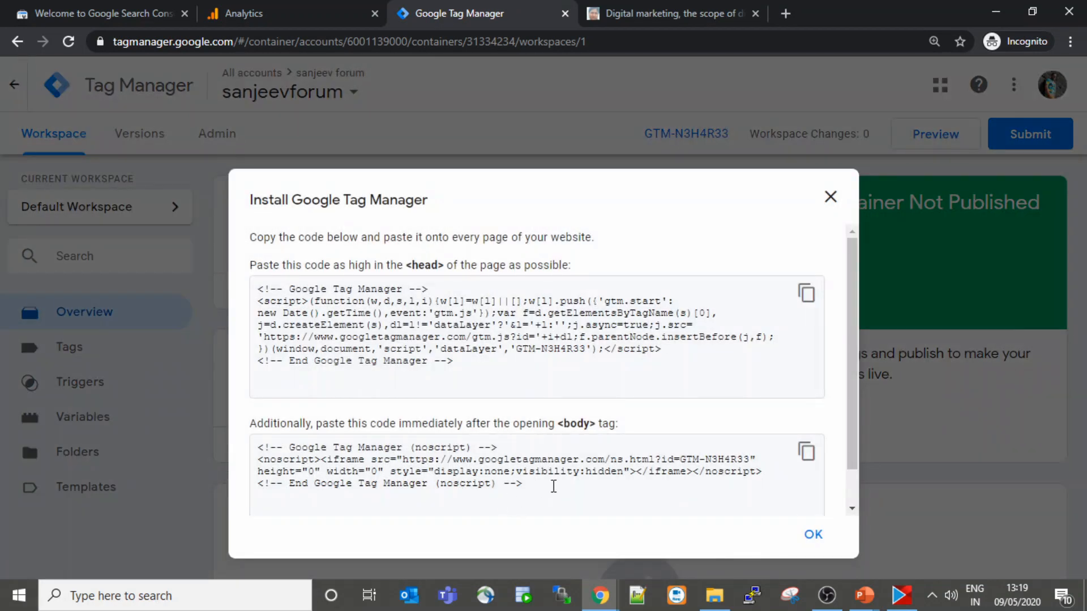
pyautogui.click(832, 198)
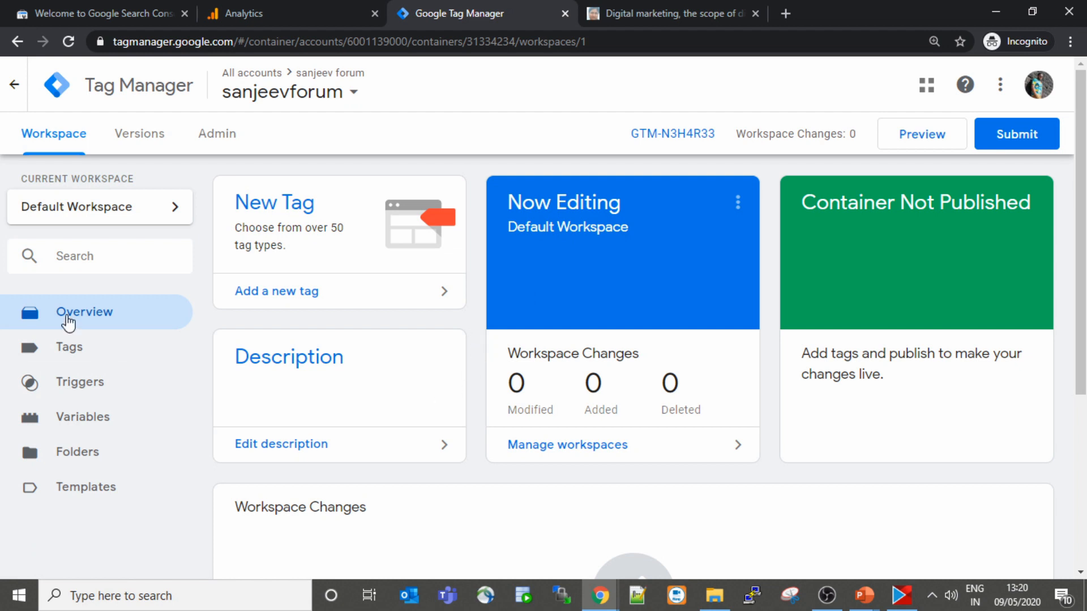
pyautogui.click(78, 351)
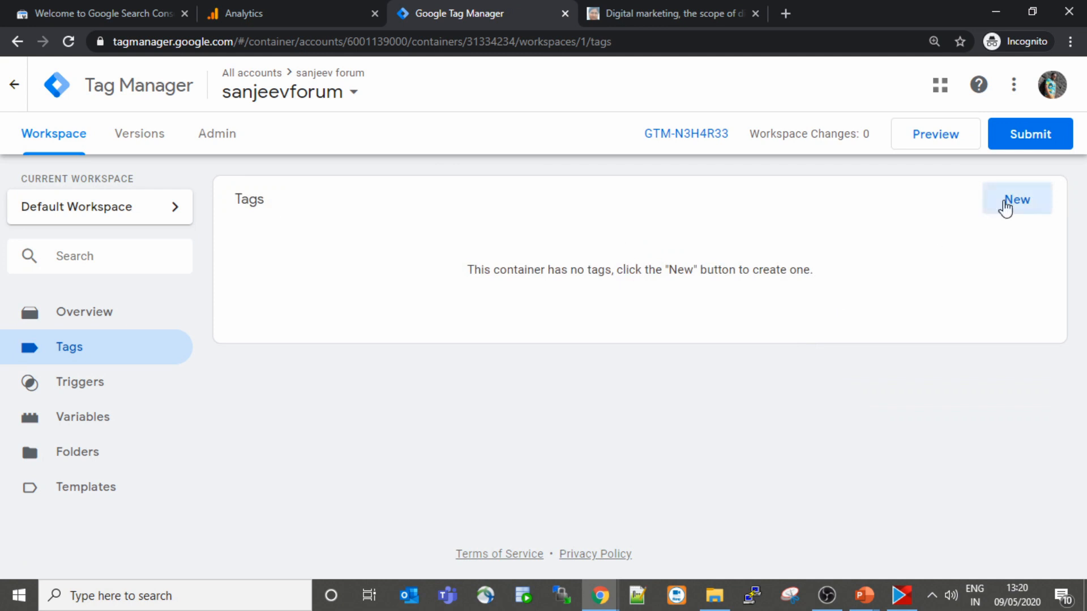
pyautogui.click(1013, 206)
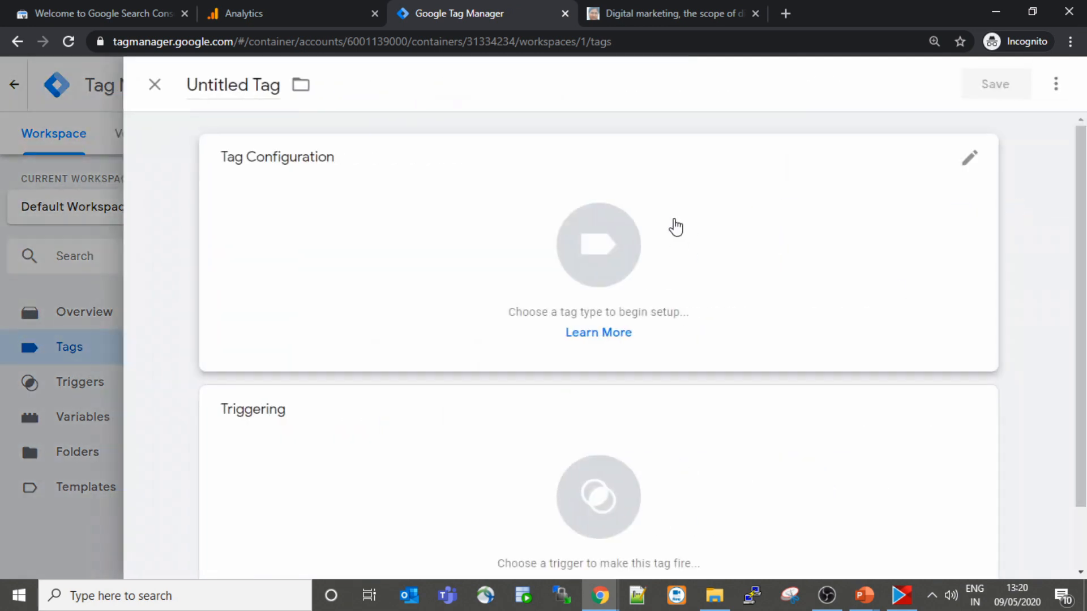
pyautogui.click(746, 189)
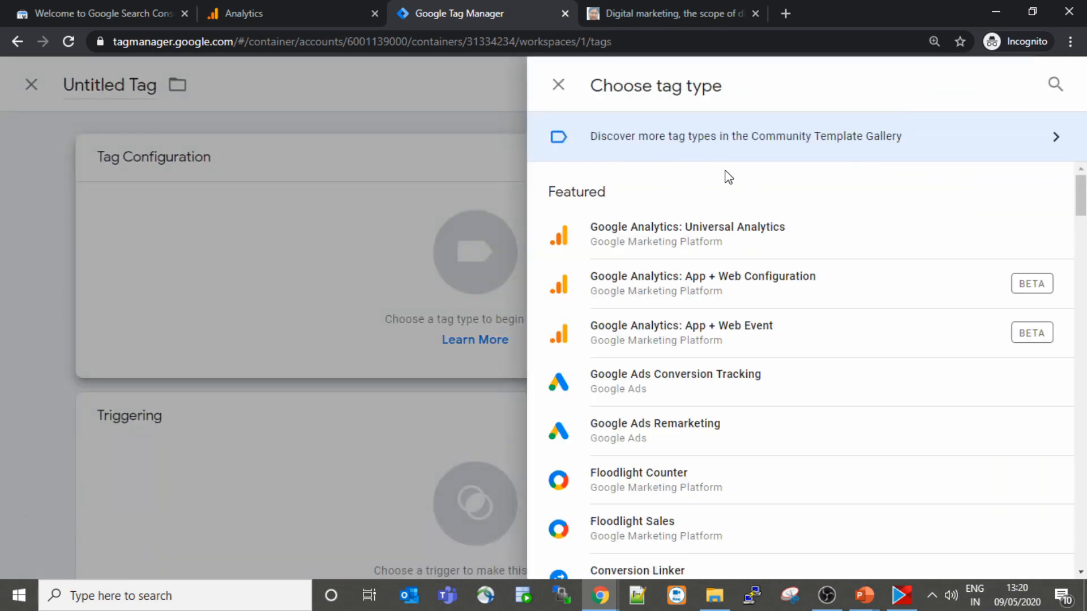
pyautogui.doubleClick(709, 248)
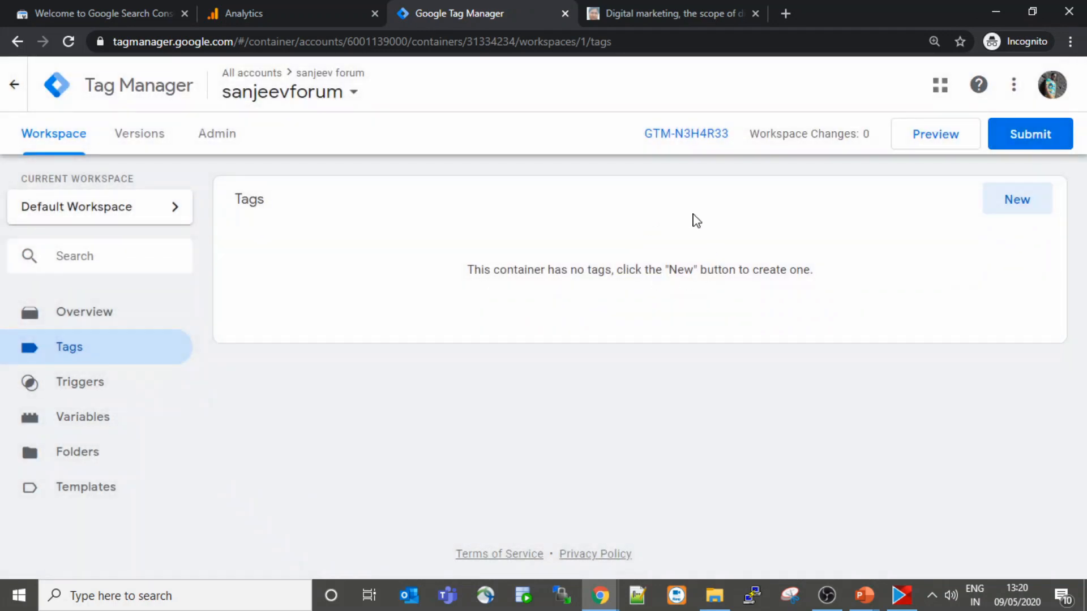
# Create a new tag of type Google Analytics: Universal Analytics with Page View as its track type.
pyautogui.click(996, 198)
pyautogui.click(970, 159)
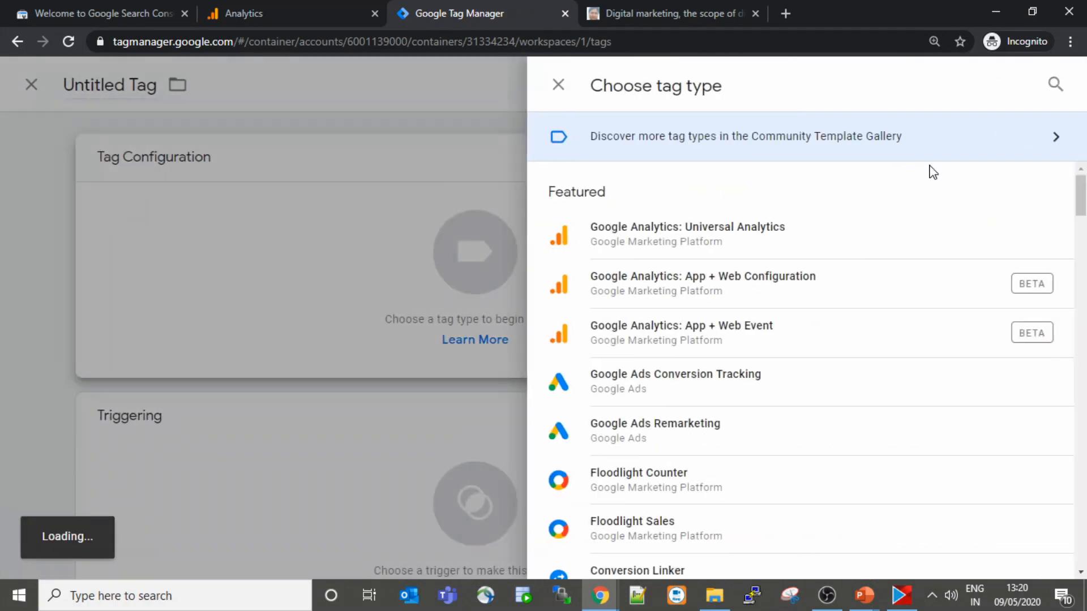
pyautogui.click(885, 233)
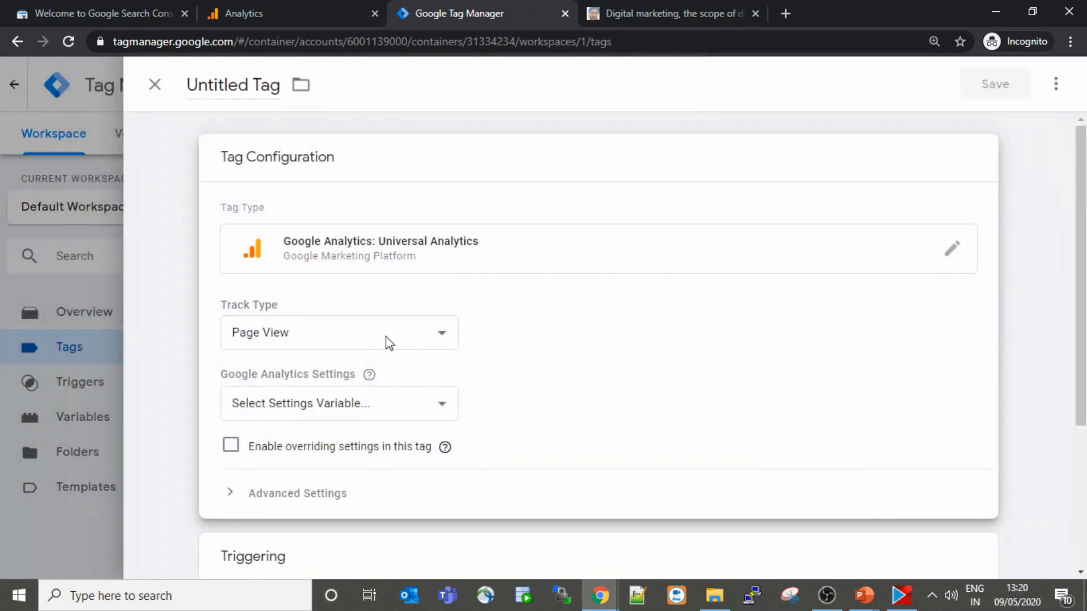
pyautogui.click(386, 341)
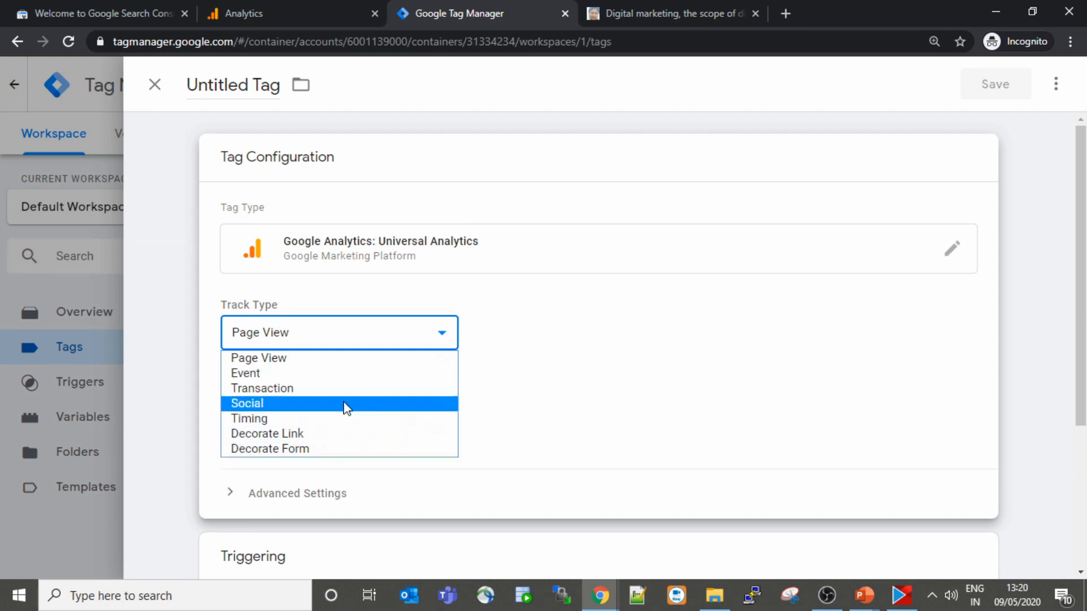
pyautogui.click(361, 365)
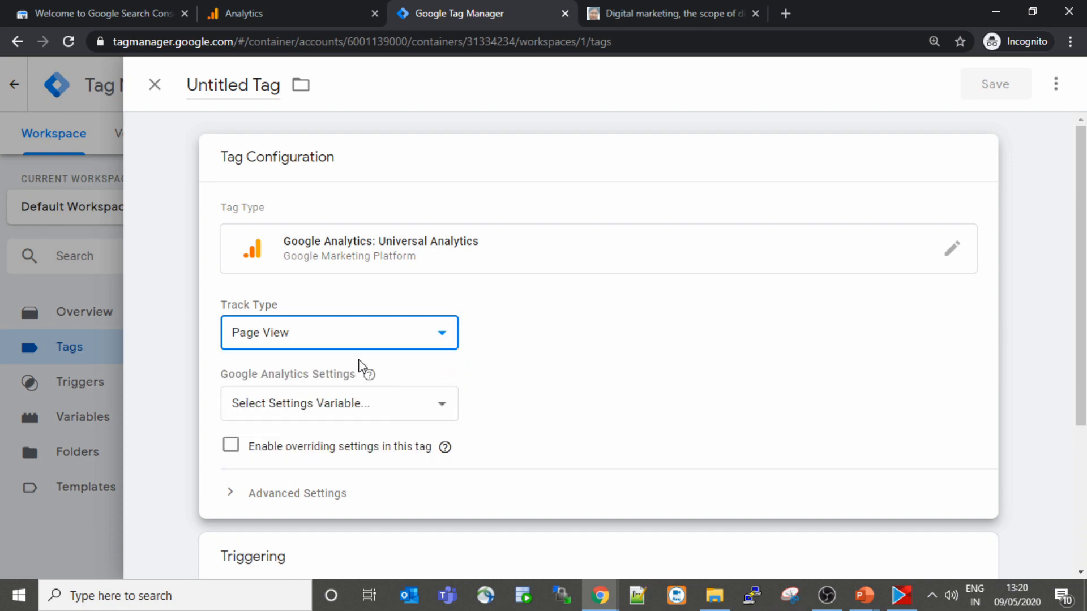
pyautogui.click(518, 319)
# Start a new variable for the tag's Google Analytics Settings.
pyautogui.scroll(-2, 517, 319)
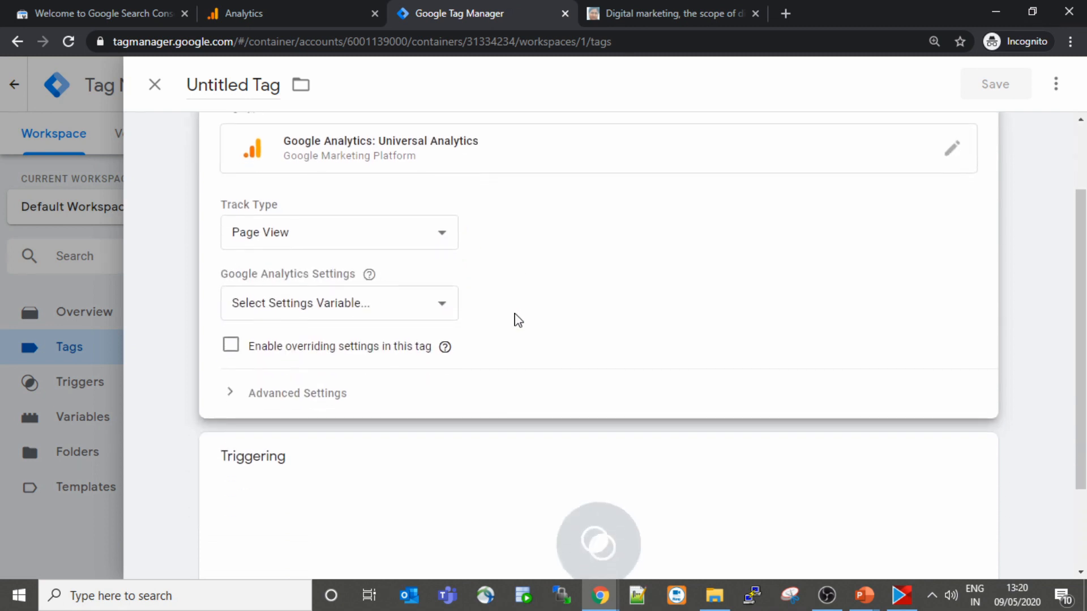
pyautogui.click(402, 317)
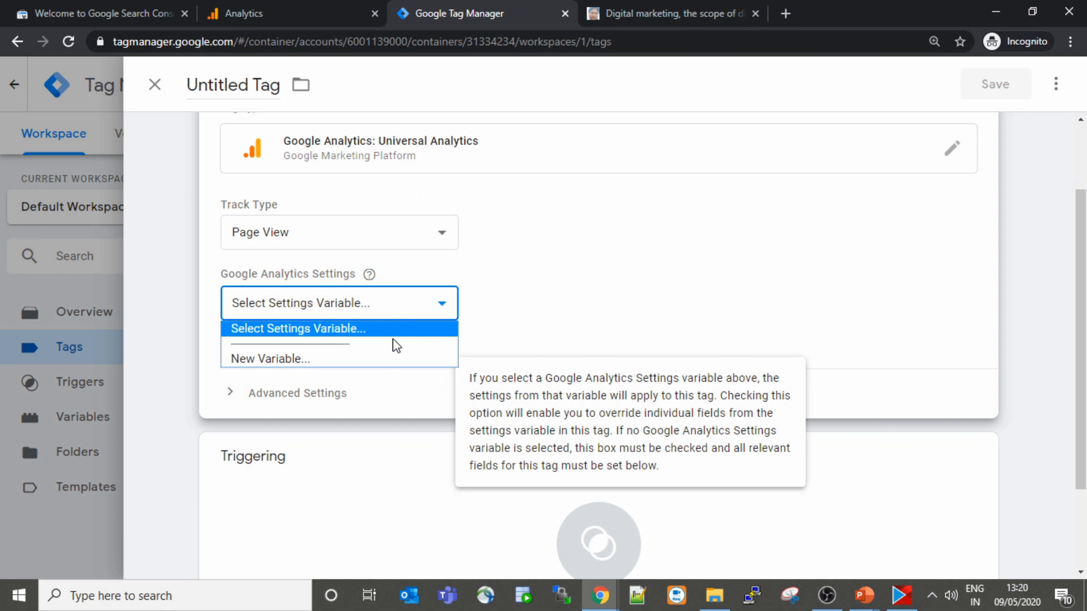
pyautogui.click(426, 310)
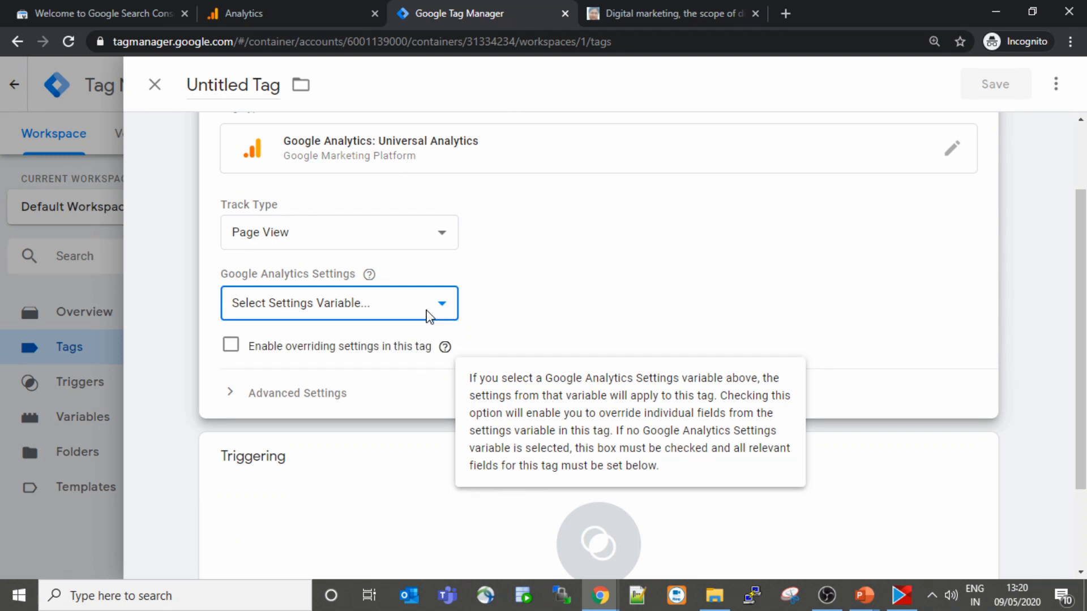
pyautogui.click(416, 311)
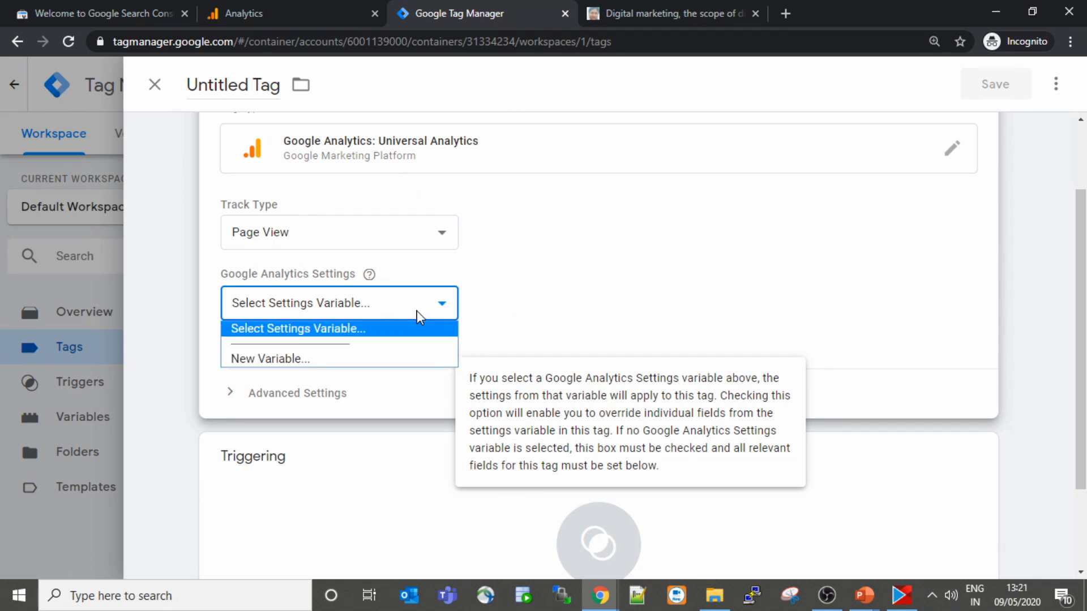
pyautogui.click(417, 311)
pyautogui.click(418, 315)
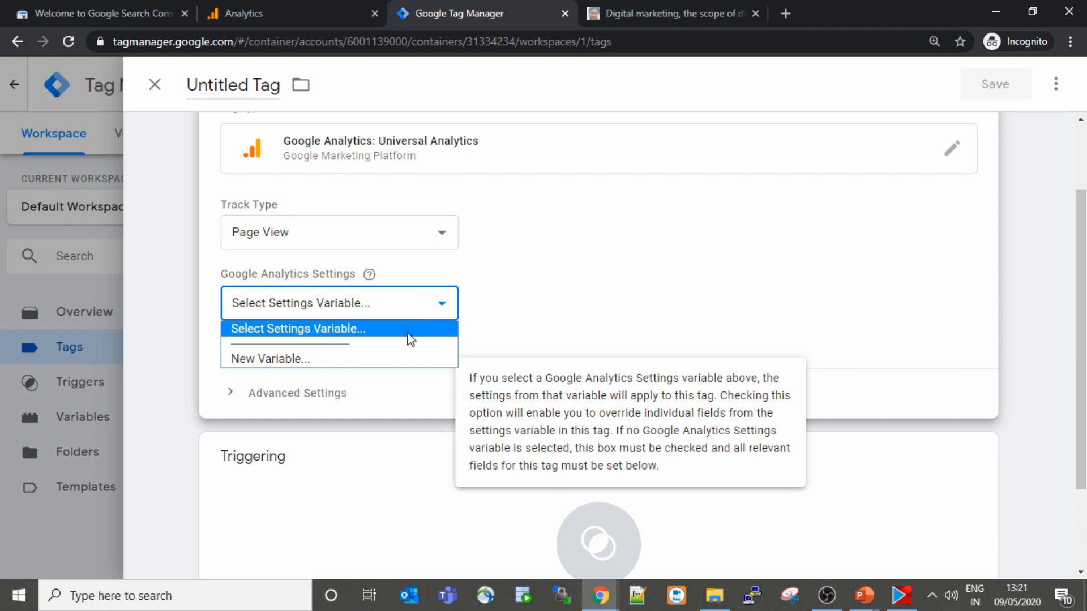
pyautogui.click(394, 369)
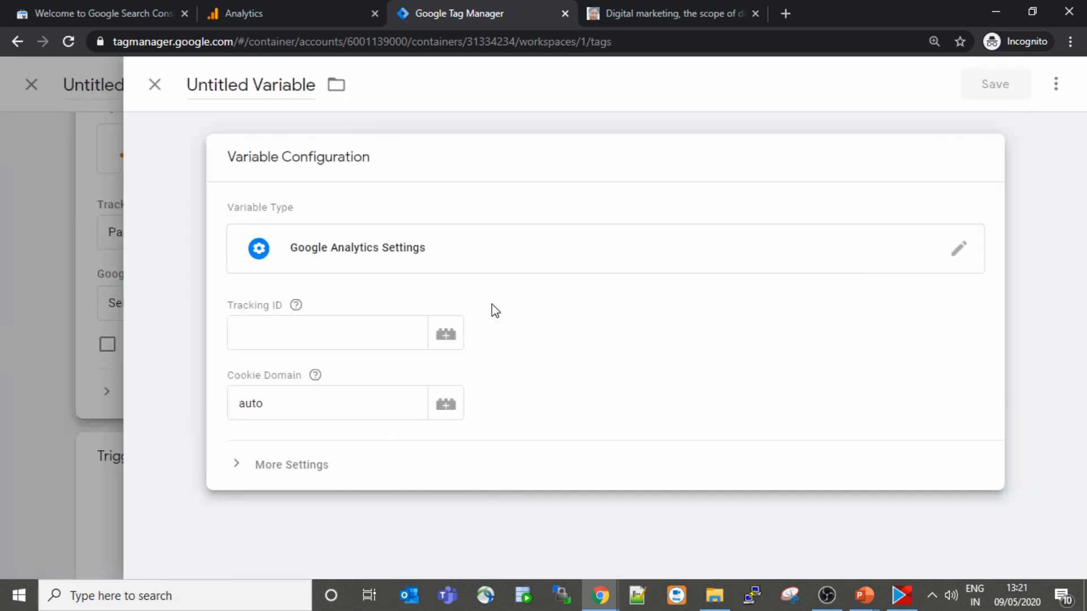
# Copy the property's tracking ID from Google Analytics into the variable's Tracking ID and save the variable as Google Analytics Settings.
pyautogui.click(401, 339)
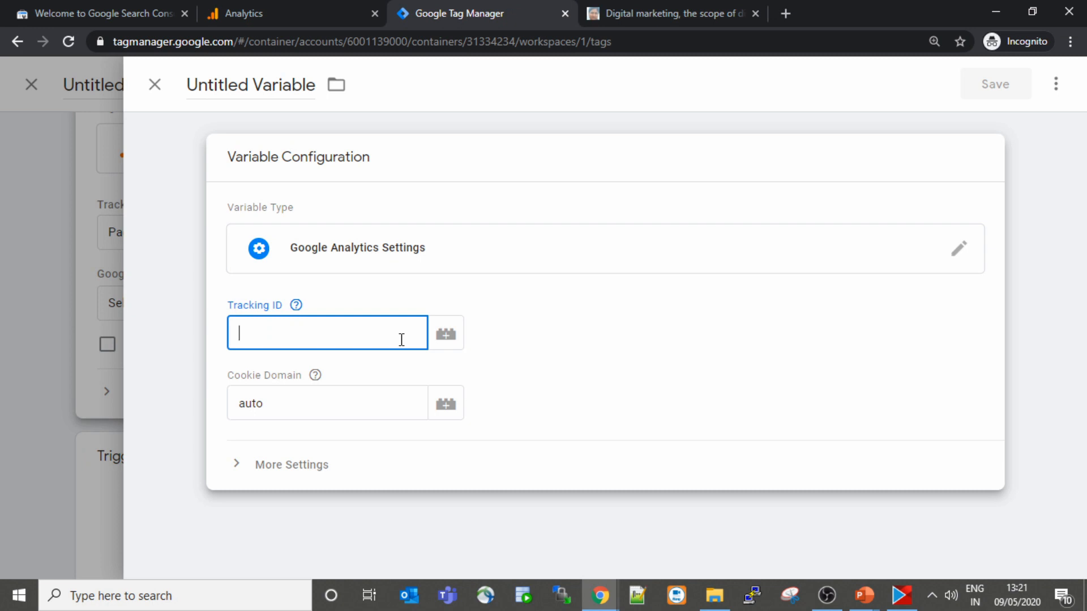
pyautogui.click(245, 13)
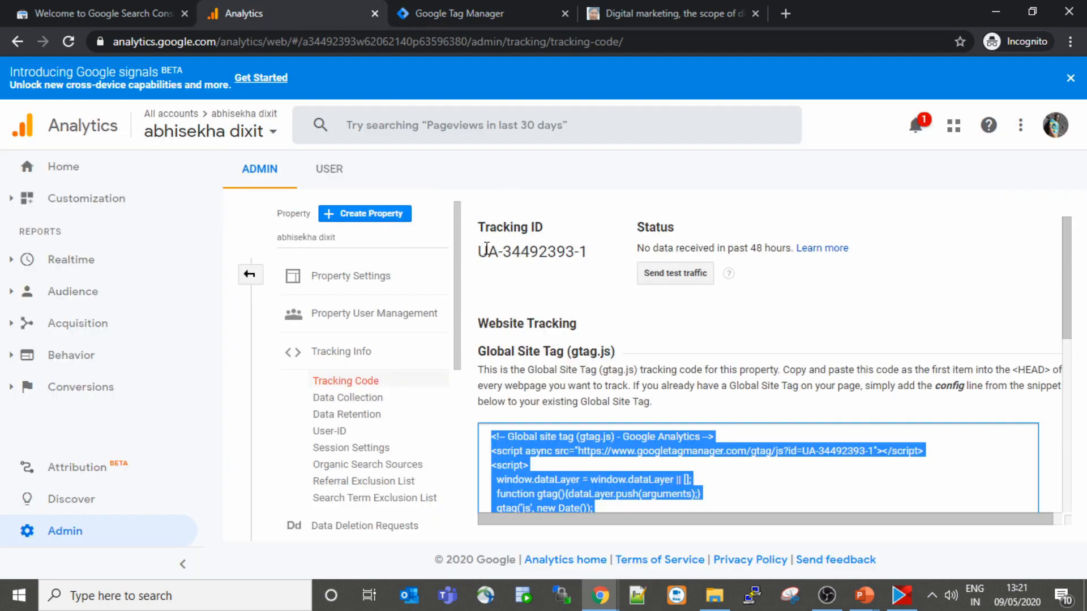
pyautogui.moveTo(480, 251); pyautogui.dragTo(592, 253)
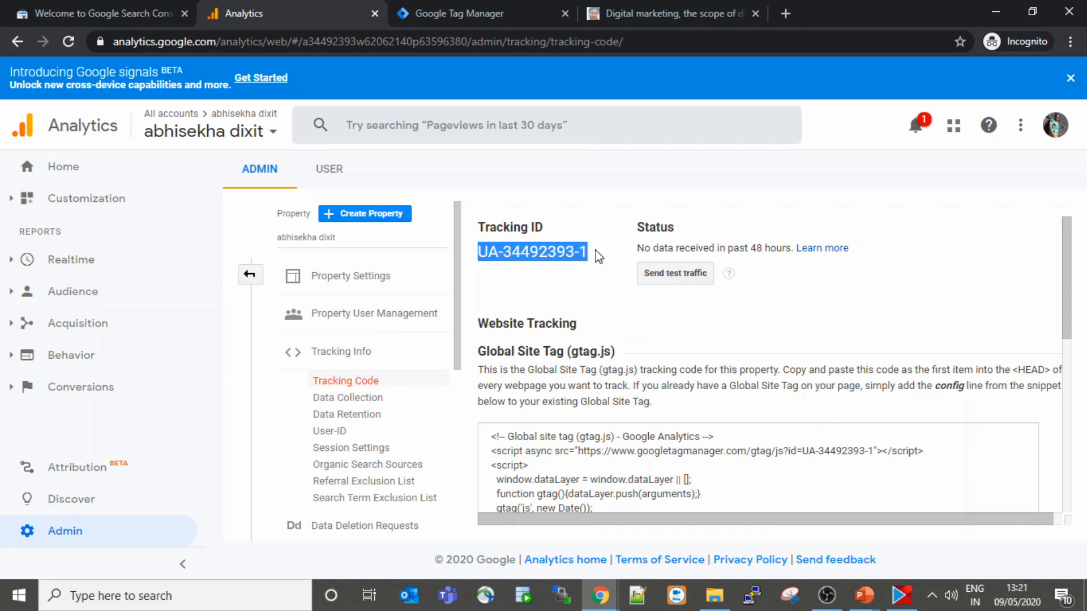
pyautogui.hotkey('ctrl', 'c')
pyautogui.hotkey('ctrl', 'Tab')
pyautogui.hotkey('ctrl', 'v')
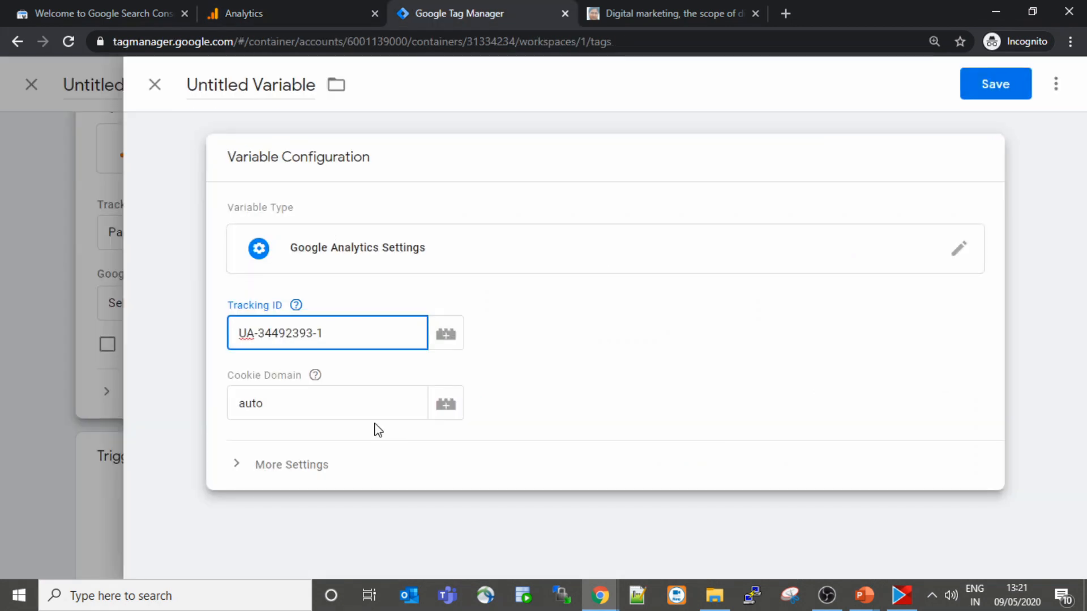
pyautogui.click(993, 76)
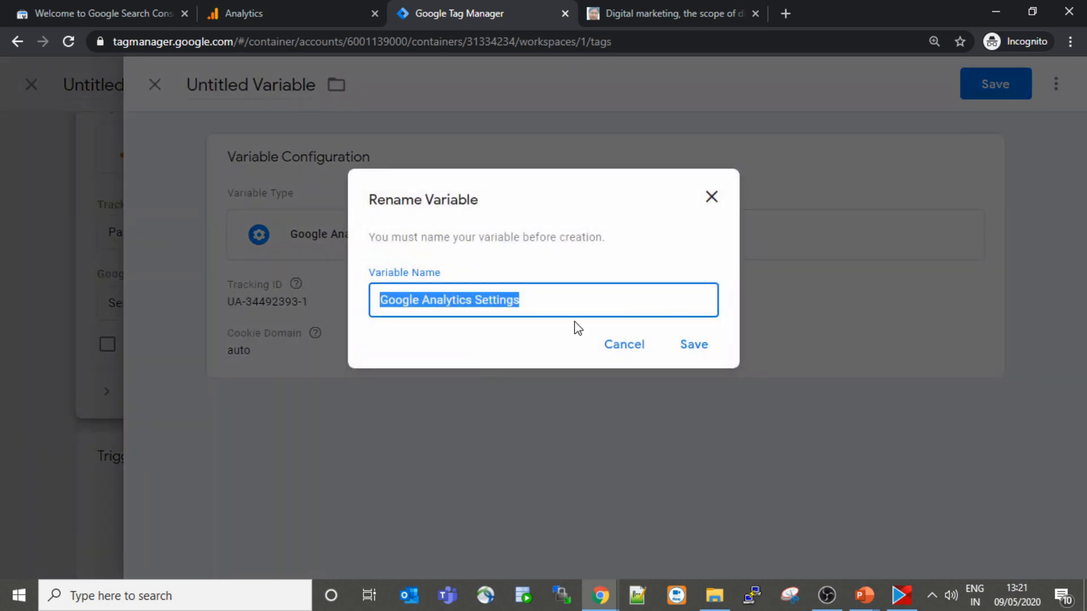
pyautogui.click(692, 345)
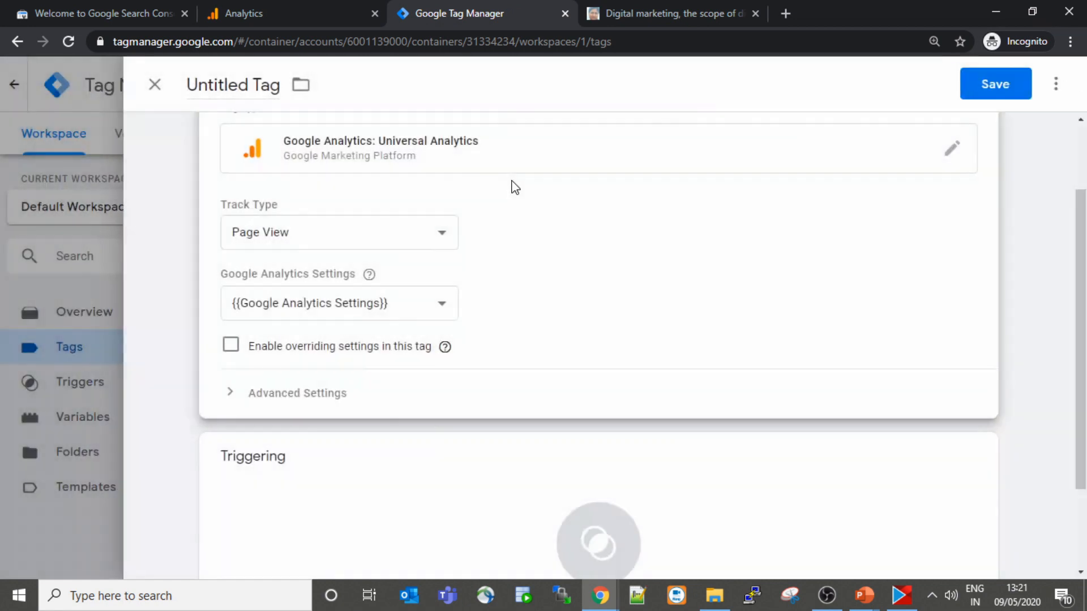
# Expand the tag's Advanced Settings to review the firing priority, schedule and firing options, and collapse them again.
pyautogui.scroll(-2, 578, 300)
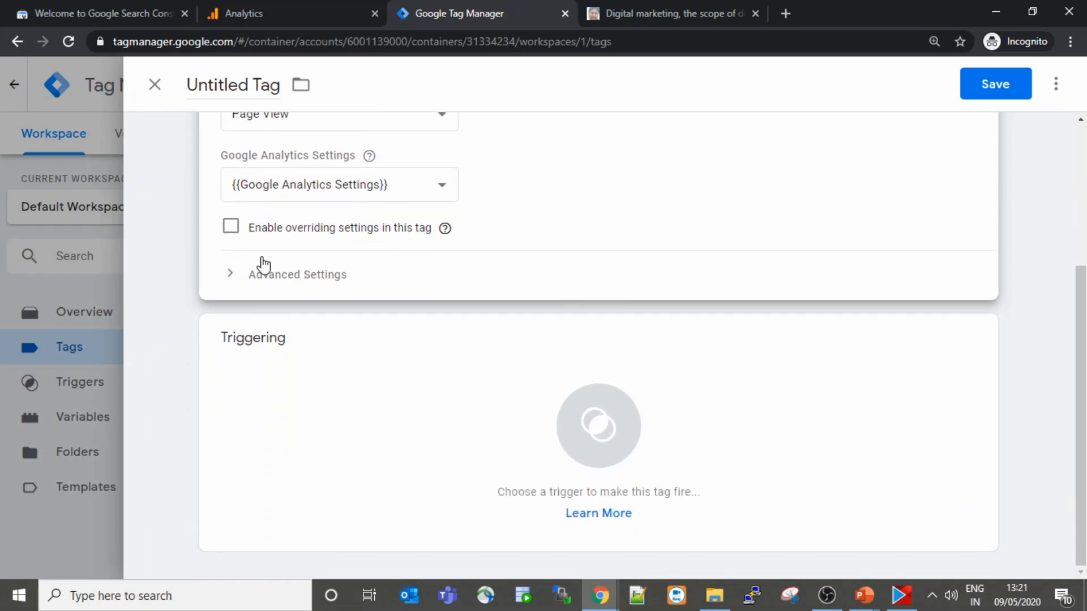
pyautogui.click(242, 278)
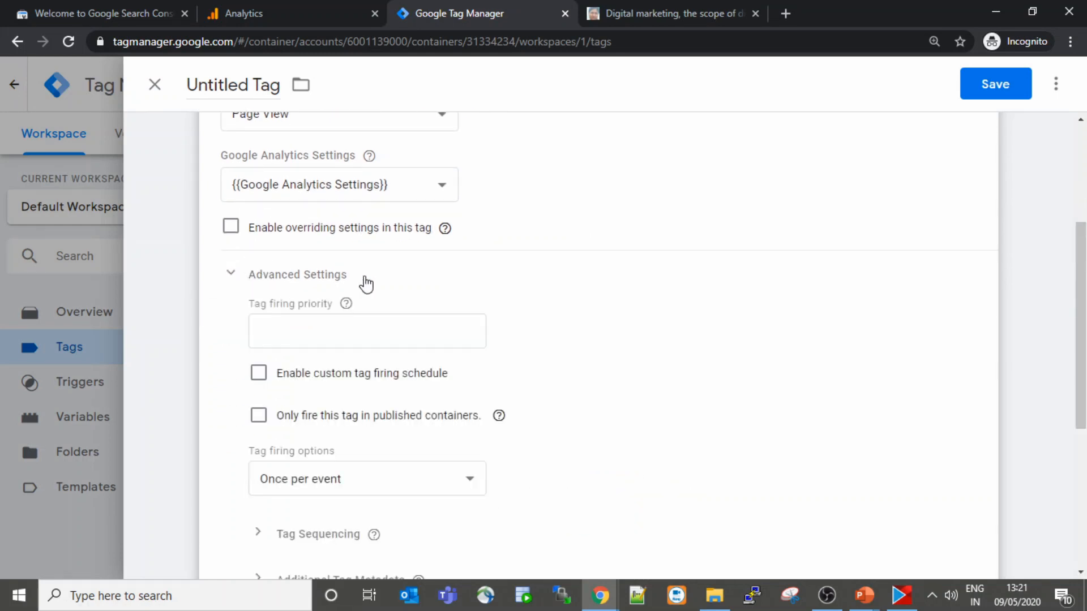
pyautogui.scroll(-3, 427, 318)
pyautogui.scroll(2, 558, 298)
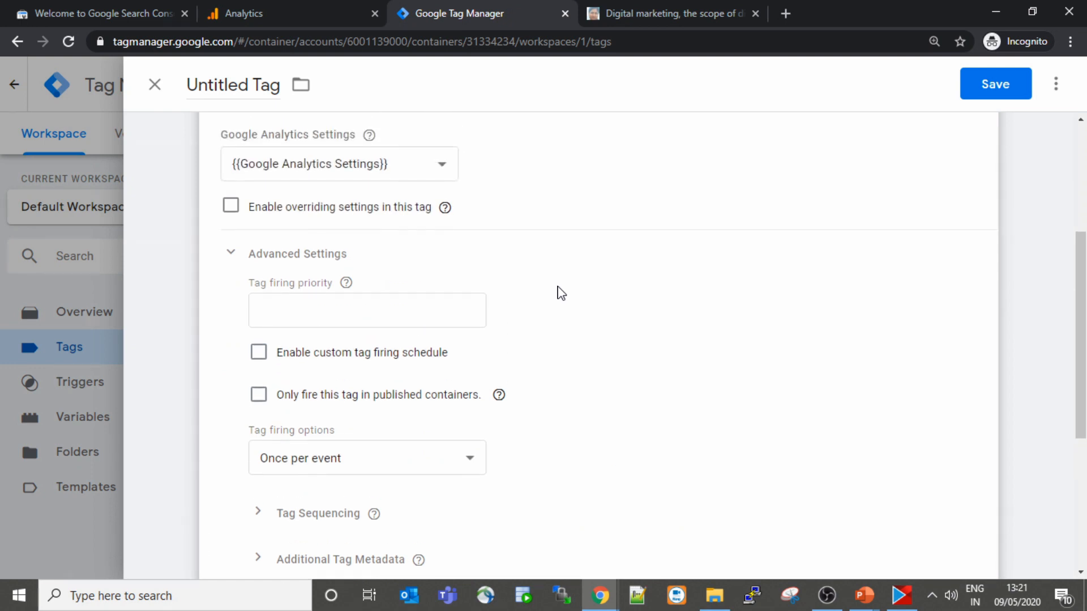
pyautogui.scroll(-1, 558, 293)
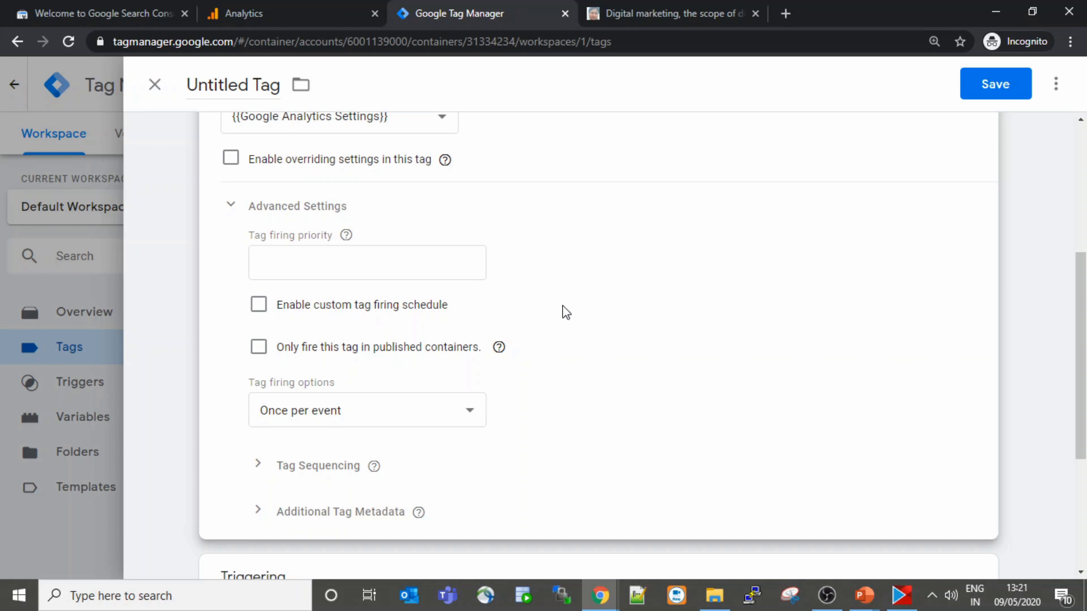
pyautogui.click(235, 208)
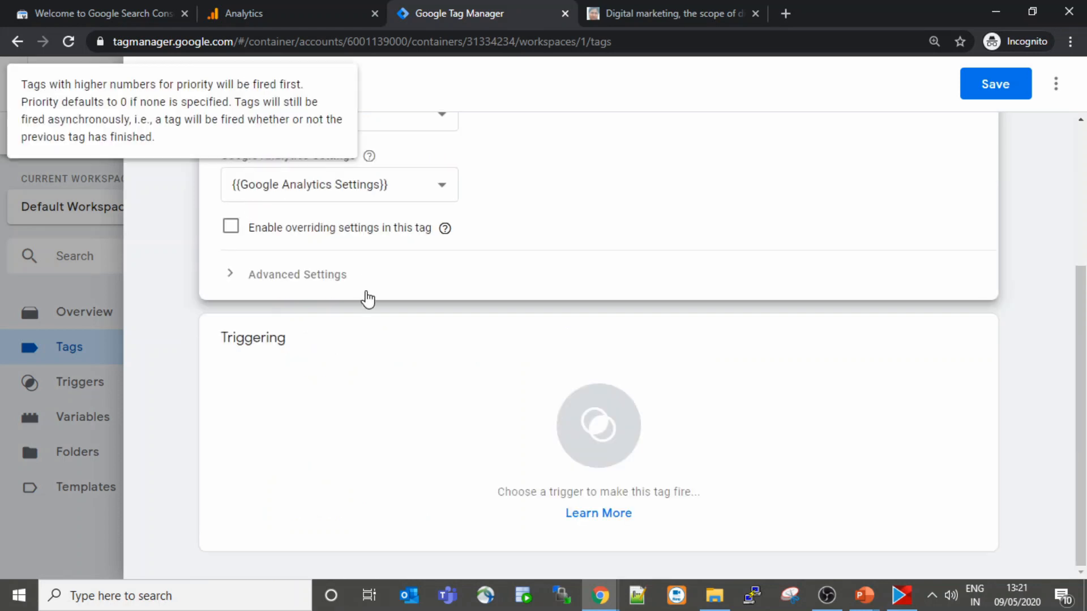
# Add the All Pages trigger to the tag and save it as Google Analytics Universal Analytics.
pyautogui.click(384, 383)
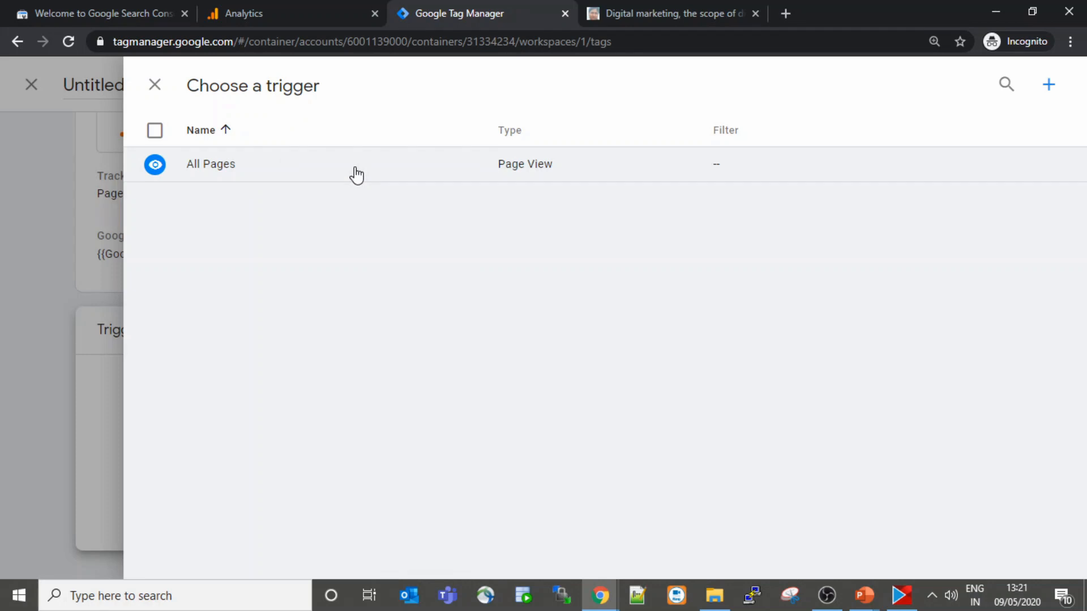
pyautogui.click(356, 171)
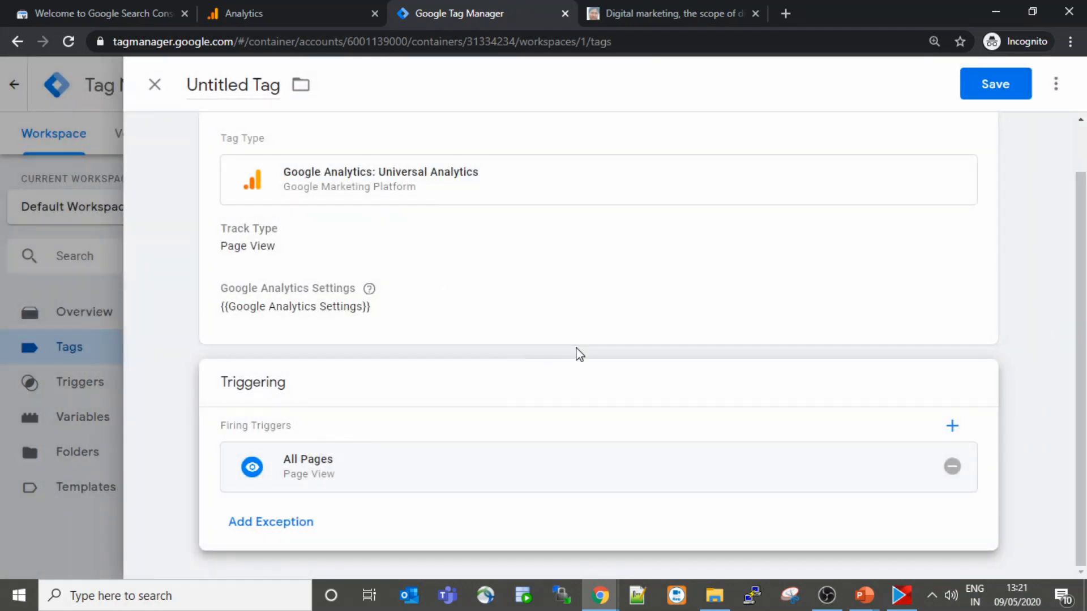
pyautogui.click(984, 85)
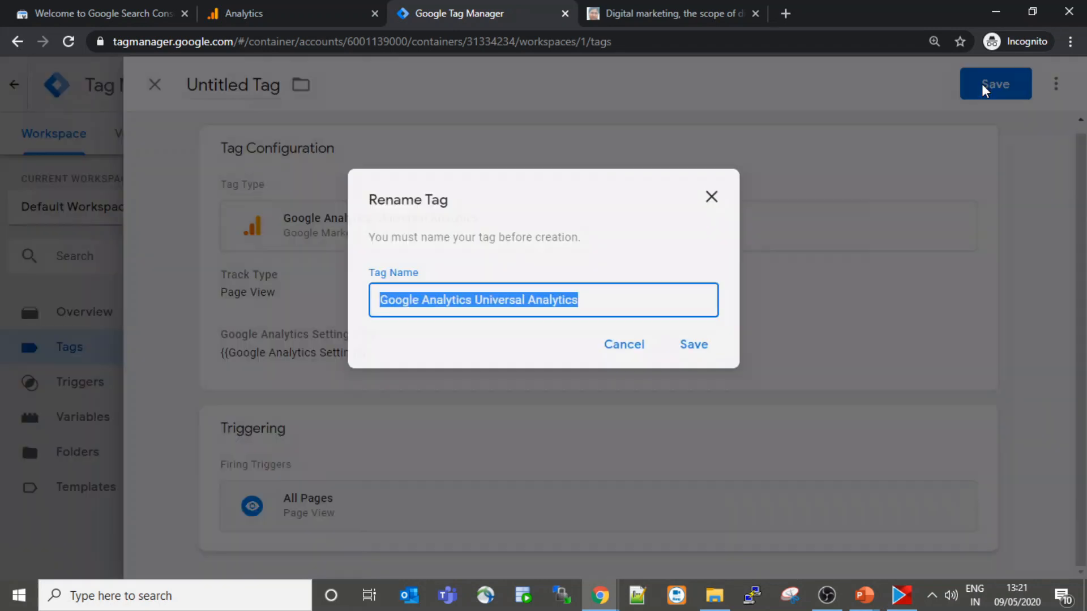
pyautogui.click(695, 350)
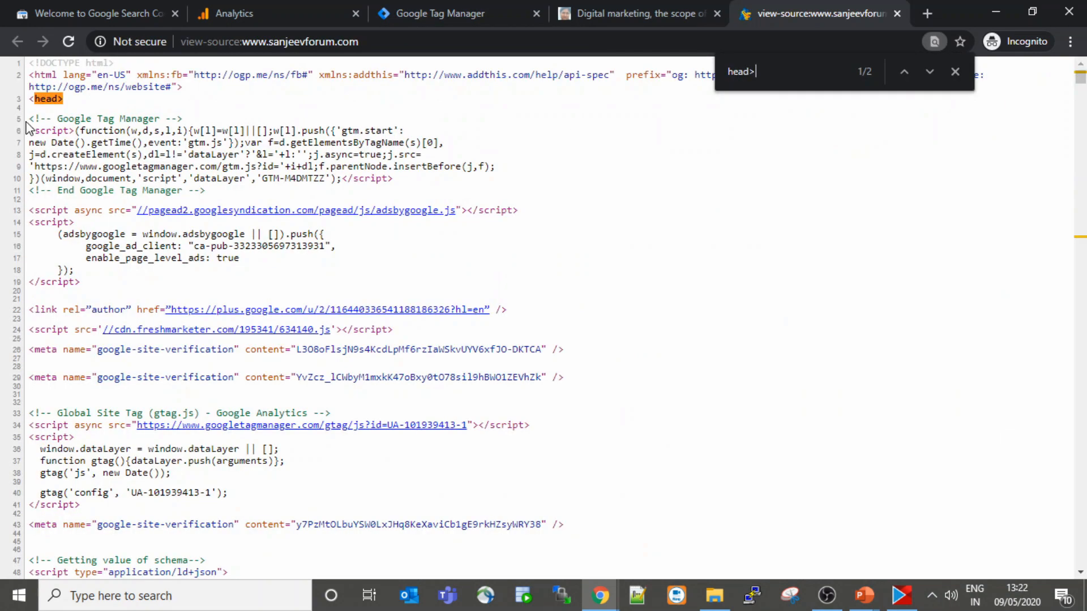
# Select the Google Tag Manager script in the page source's head, compare it with the container's installation code, and close the dialog.
pyautogui.moveTo(31, 118); pyautogui.dragTo(209, 199)
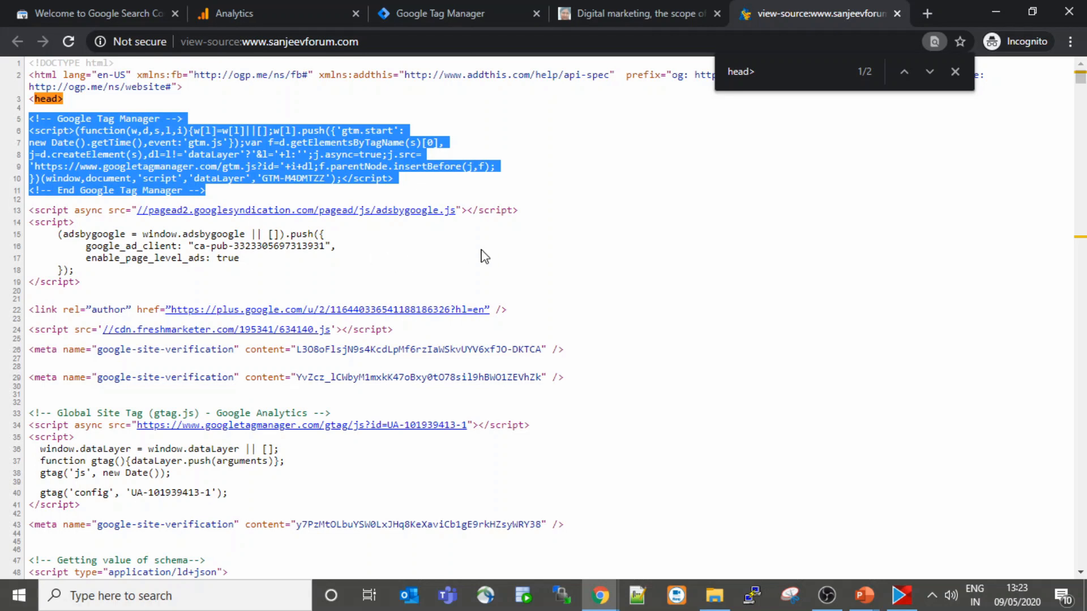
pyautogui.hotkey('ctrl', 'shift', 'Tab')
pyautogui.hotkey('ctrl', 'shift', 'Tab')
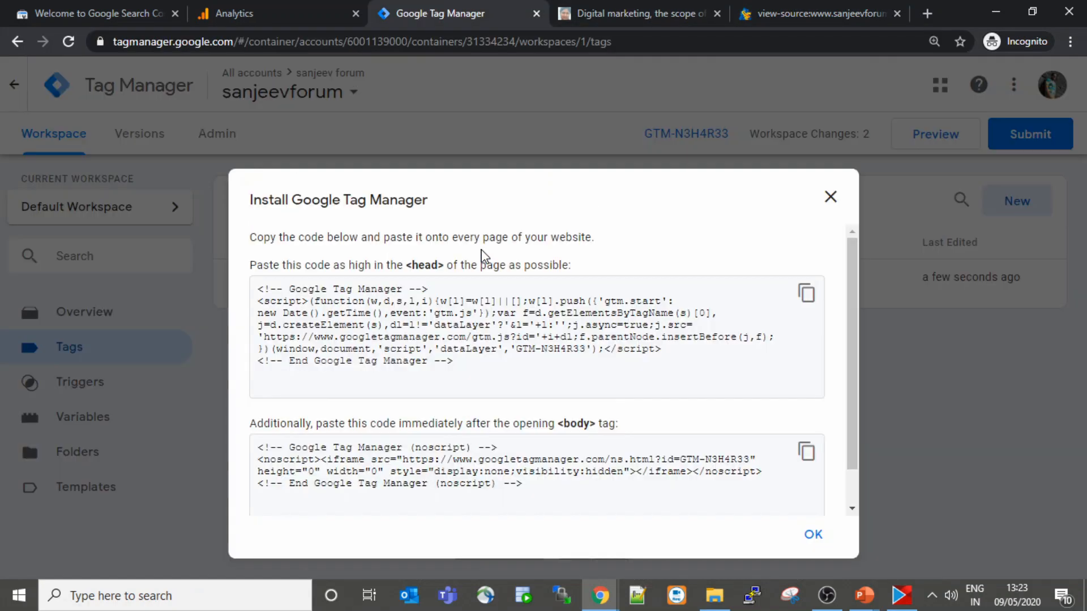
pyautogui.click(831, 197)
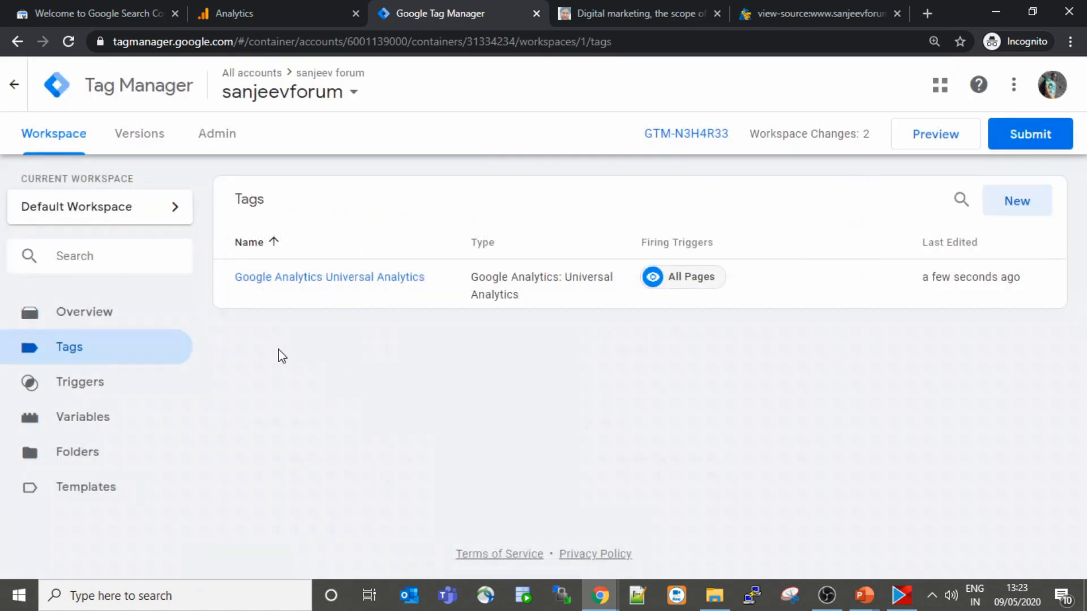
# Return to the website's page source, search for "body", and select the Google Tag Manager noscript snippet after the opening body tag.
pyautogui.hotkey('ctrl', 'Tab')
pyautogui.hotkey('ctrl', 'Tab')
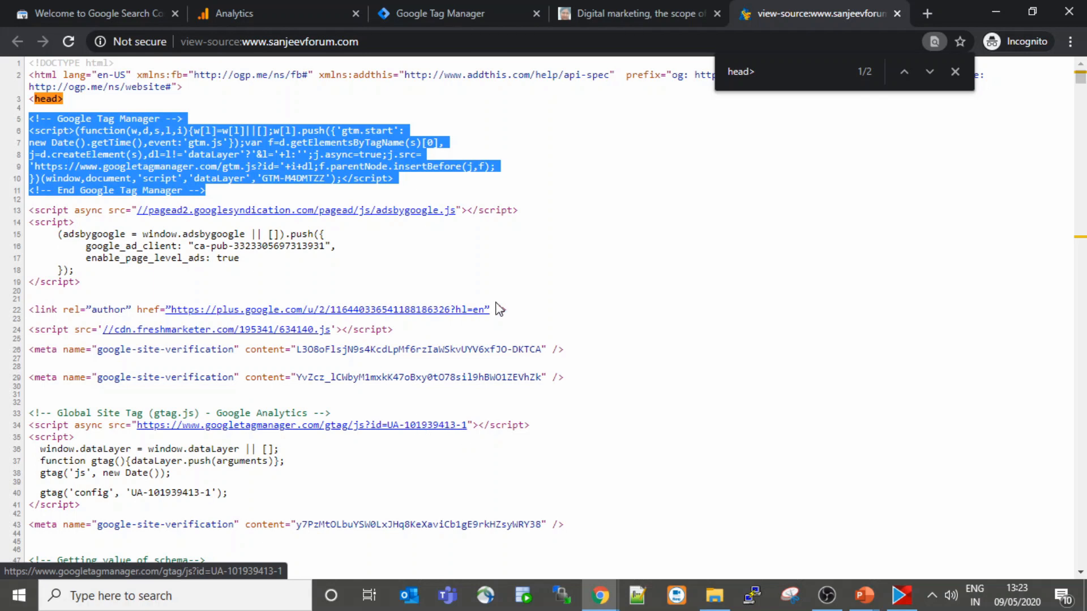
pyautogui.click(419, 5)
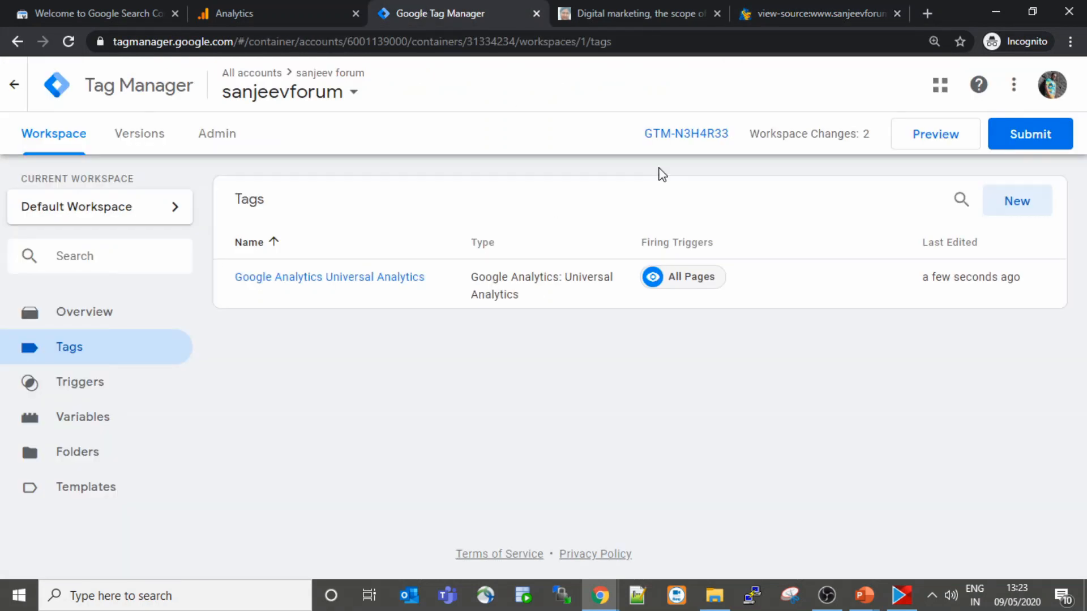
pyautogui.click(676, 9)
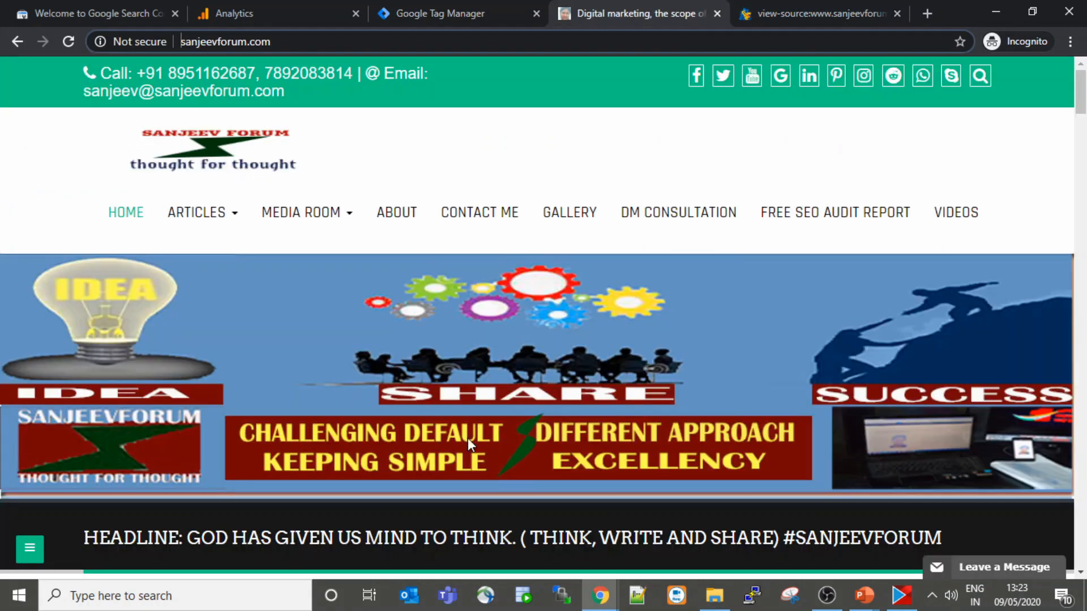
pyautogui.click(821, 2)
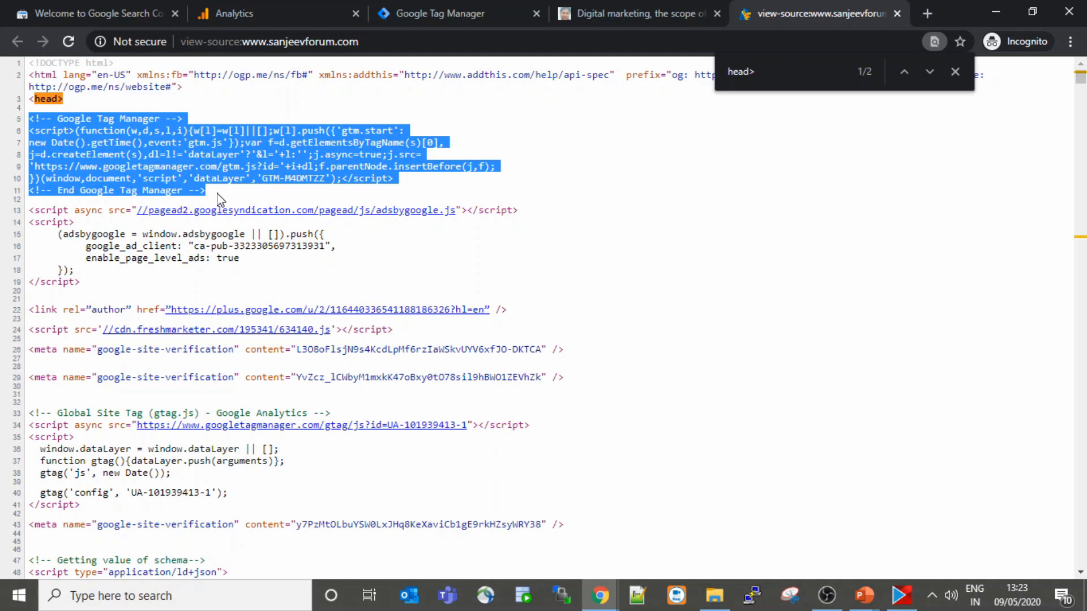
pyautogui.hotkey('ctrl', 'f')
pyautogui.write('body')
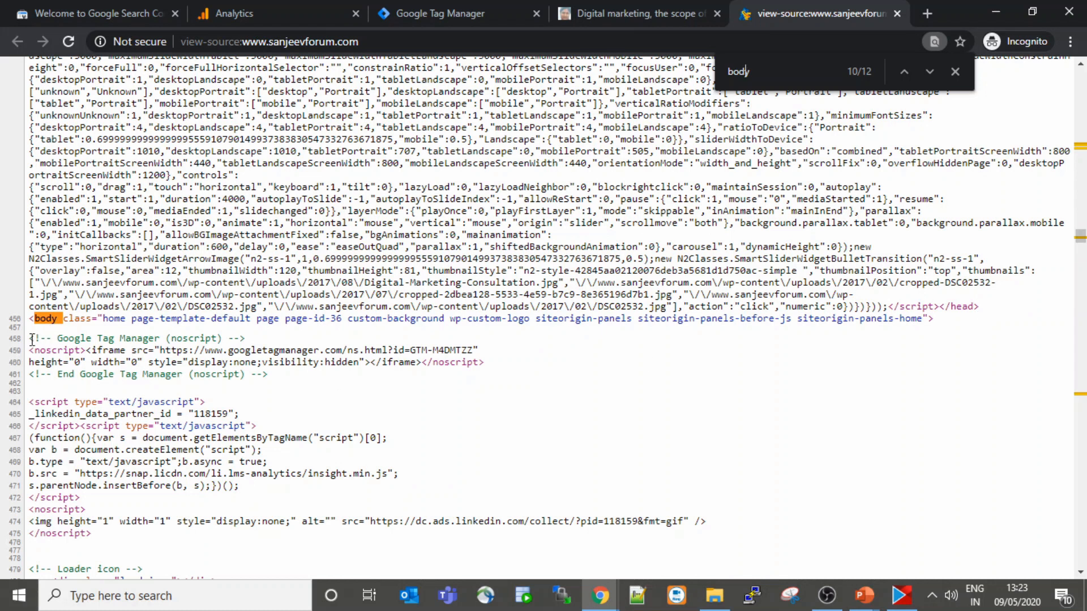
pyautogui.moveTo(31, 339); pyautogui.dragTo(266, 384)
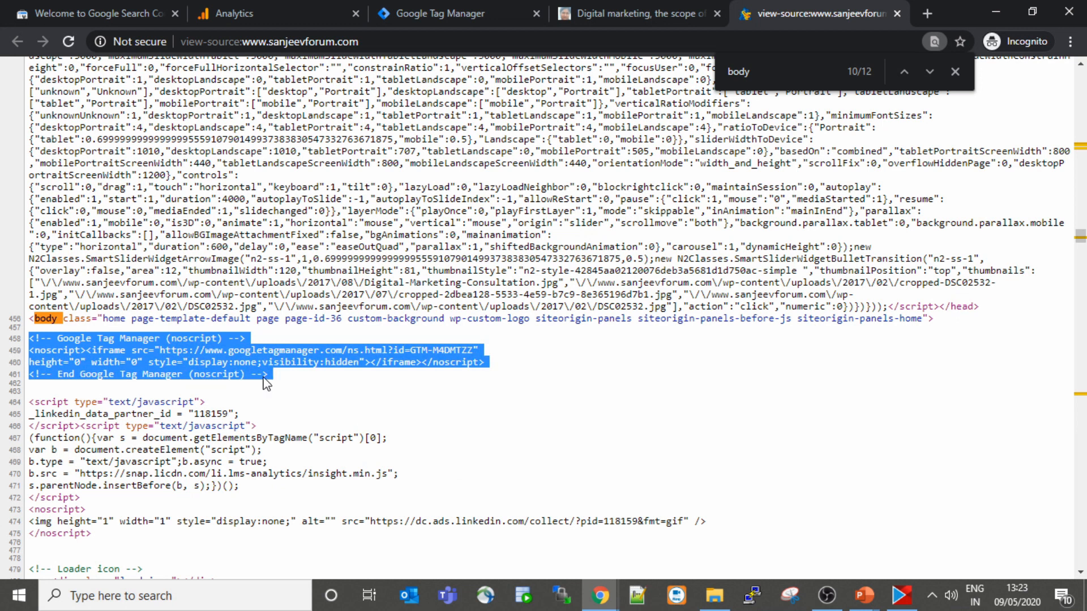
# Select the body noscript snippet in the container's installation code, compare it with the page source, and close the source and website tabs.
pyautogui.click(493, 2)
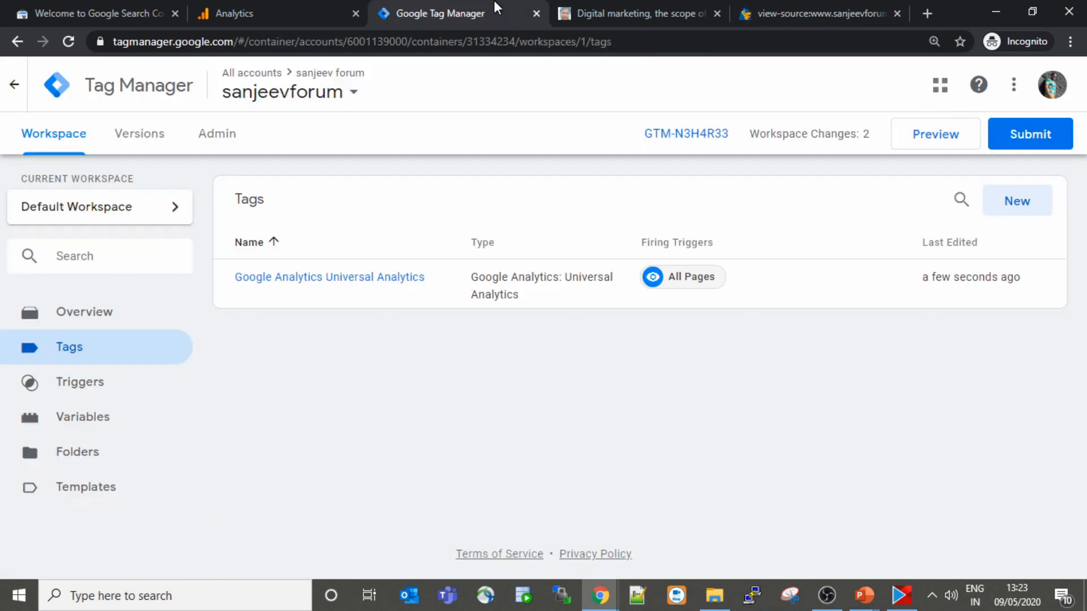
pyautogui.click(698, 136)
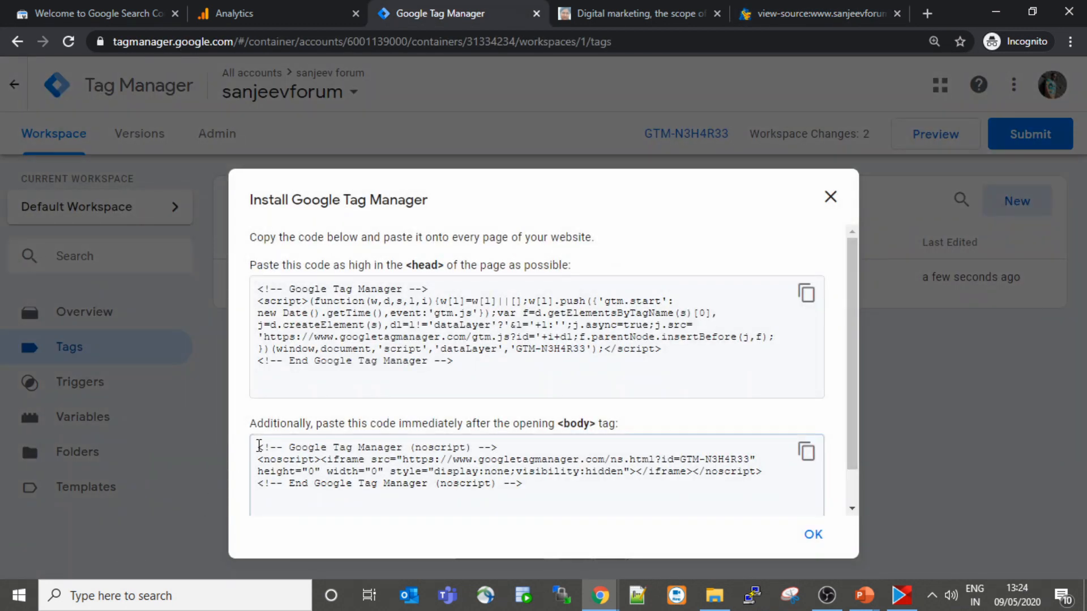
pyautogui.moveTo(259, 447); pyautogui.dragTo(588, 499)
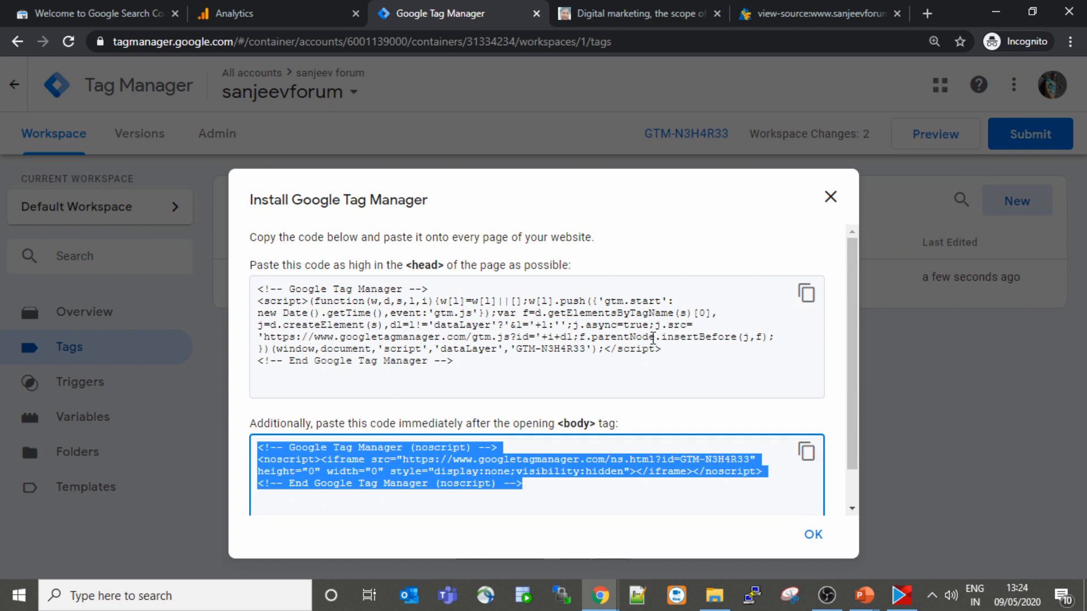
pyautogui.click(790, 3)
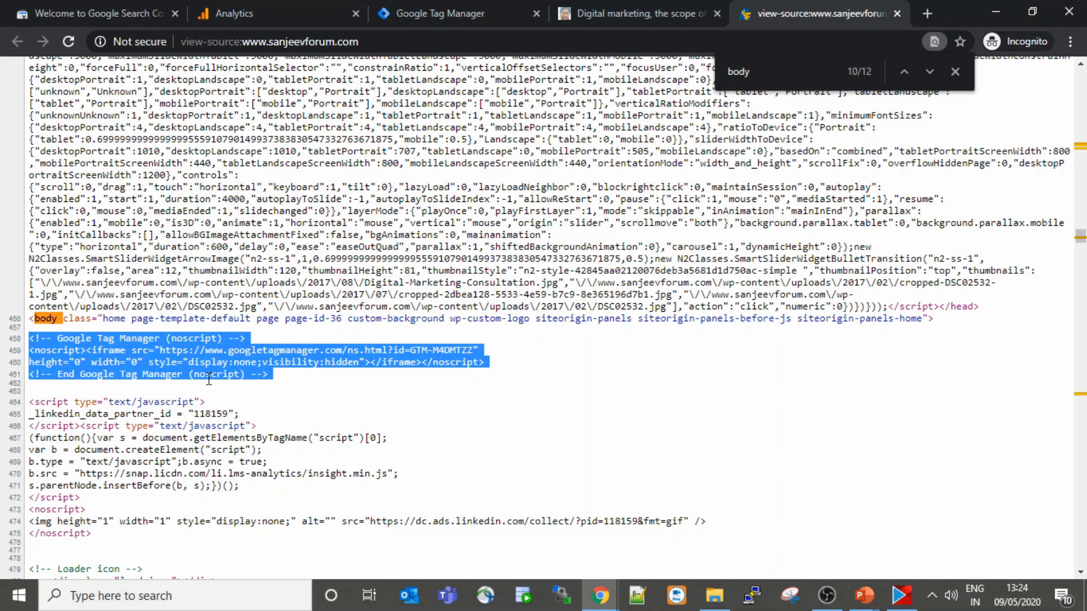
pyautogui.hotkey('ctrl', 'w')
pyautogui.hotkey('ctrl', 'w')
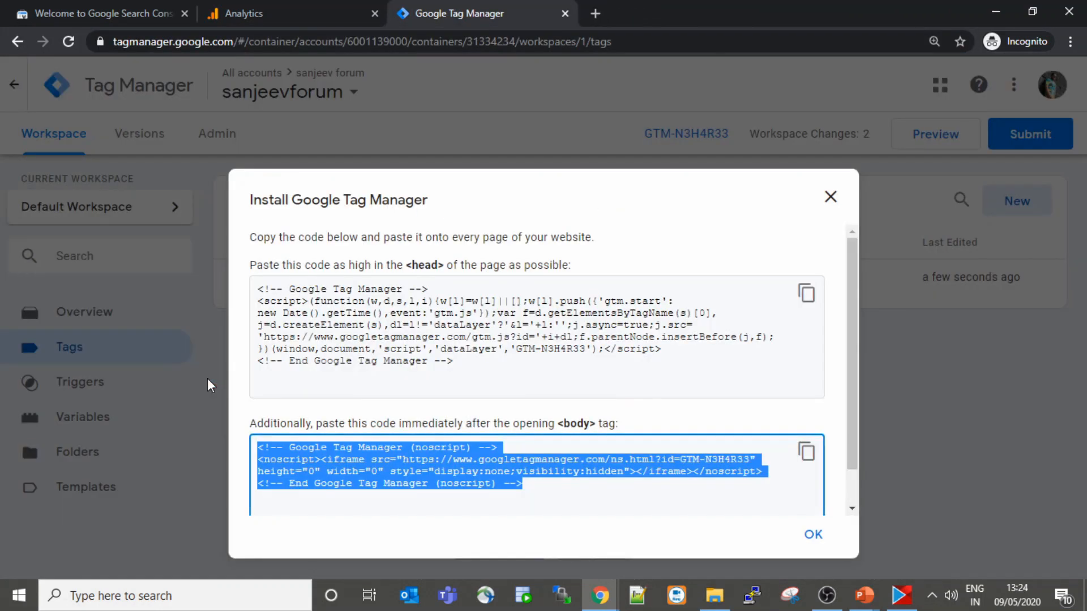
# Close the installation code dialog and start submitting the workspace changes with the version name "analyitc tag added".
pyautogui.click(831, 200)
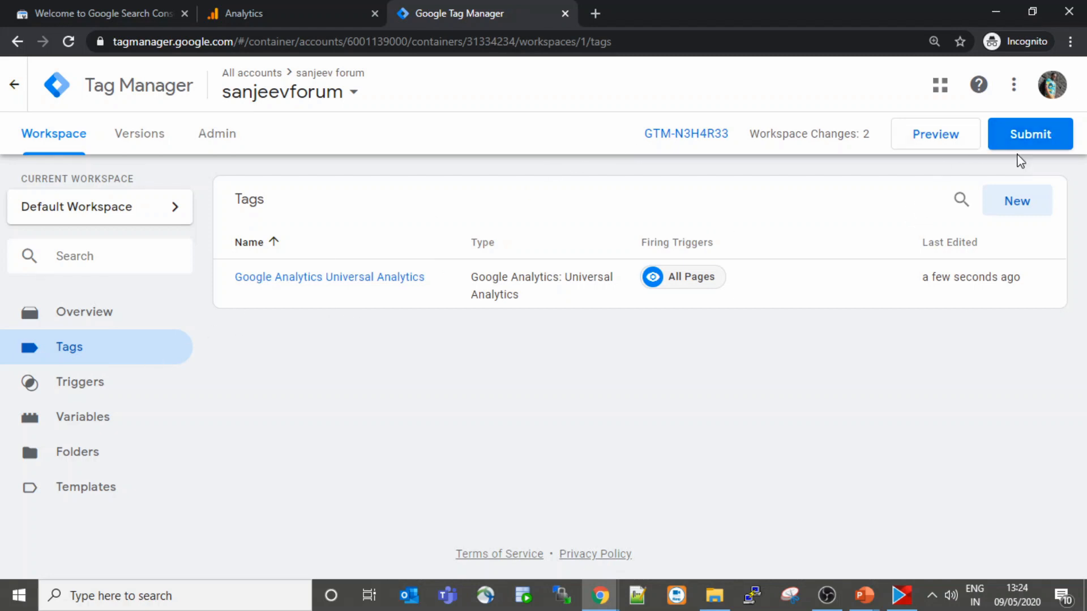
pyautogui.click(1005, 205)
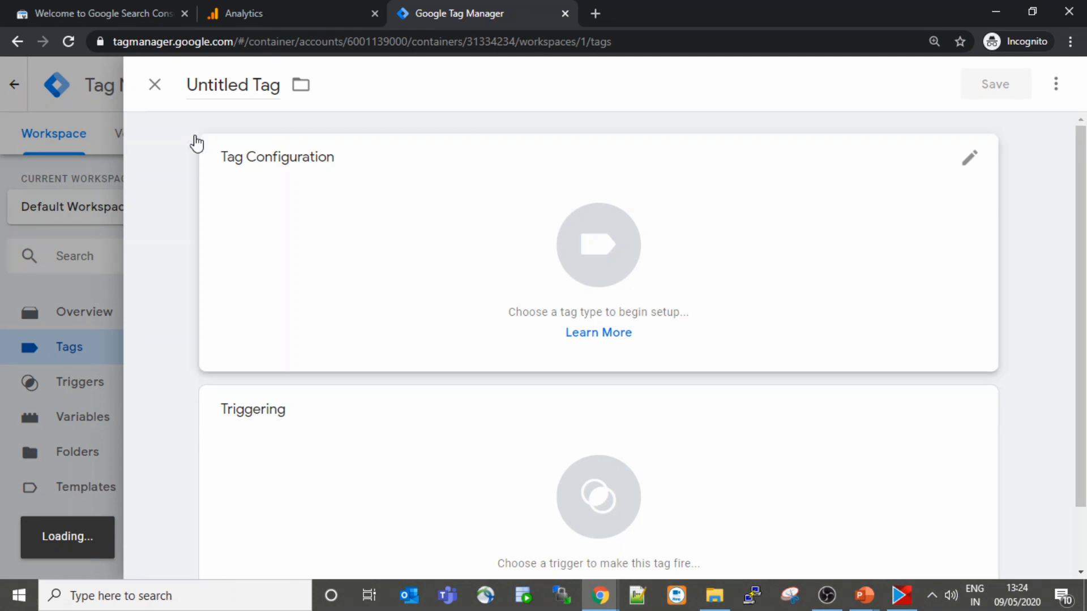
pyautogui.click(156, 86)
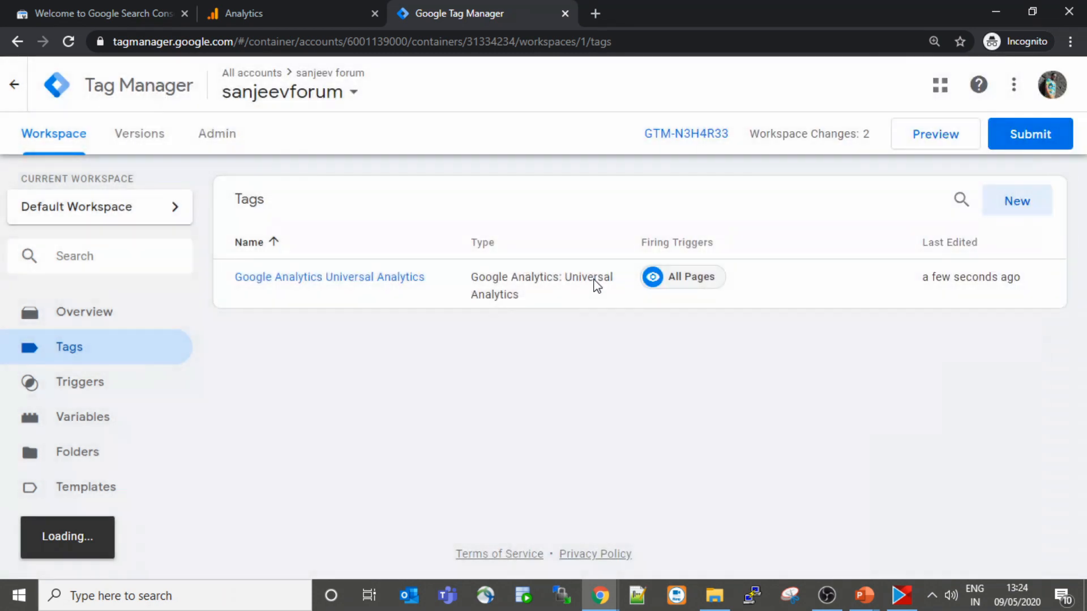
pyautogui.click(1019, 149)
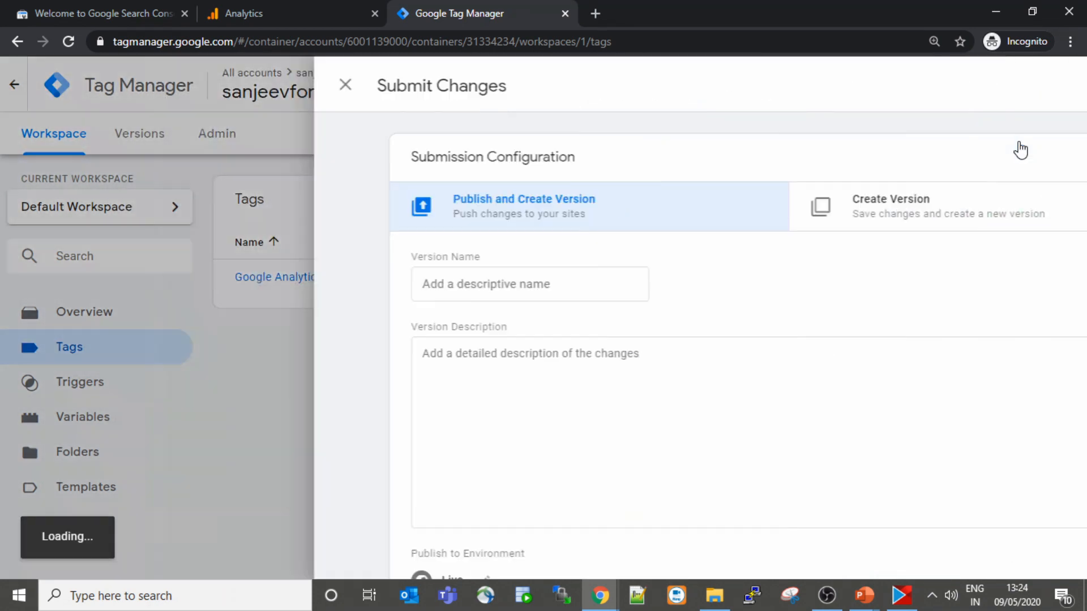
pyautogui.click(392, 291)
pyautogui.write('analuy')
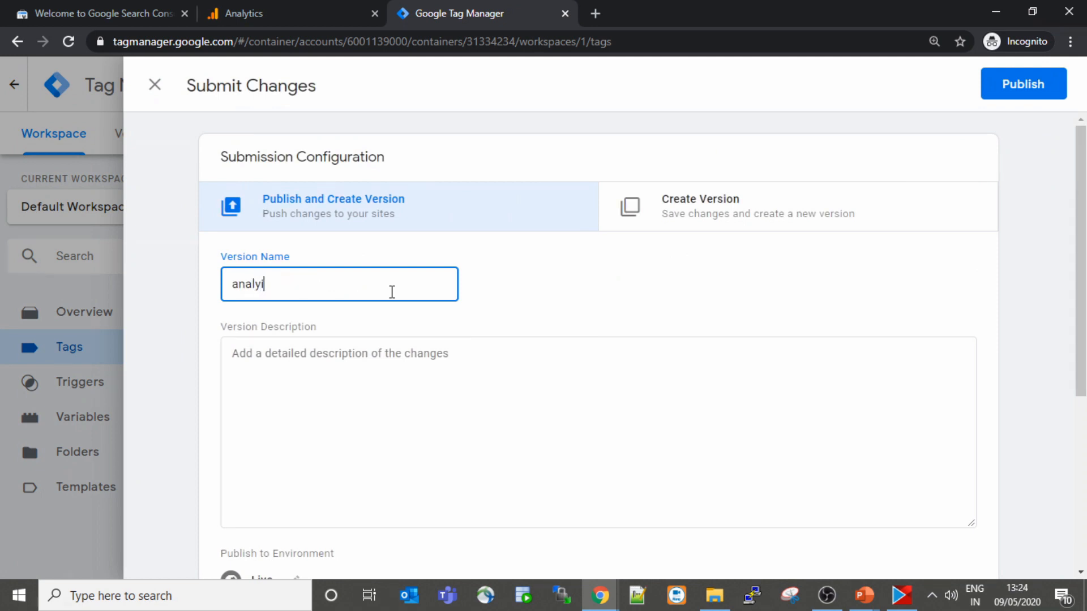
pyautogui.write('c tag added')
# Copy the version name into the version description, correct the wording to "analytics tag added", and publish the version.
pyautogui.tripleClick(356, 289)
pyautogui.hotkey('ctrl', 'c')
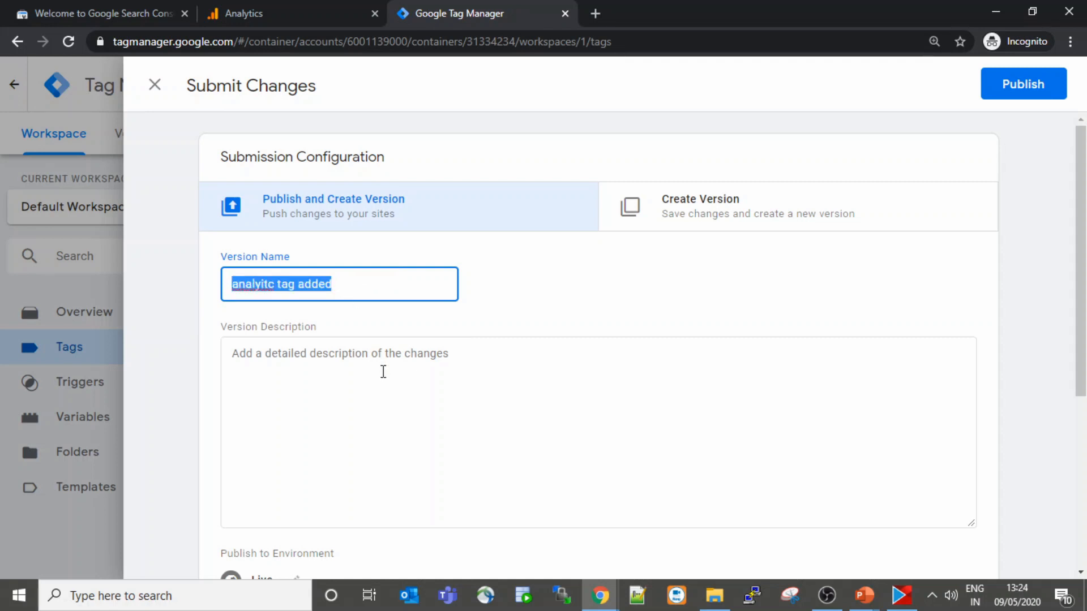
pyautogui.click(642, 399)
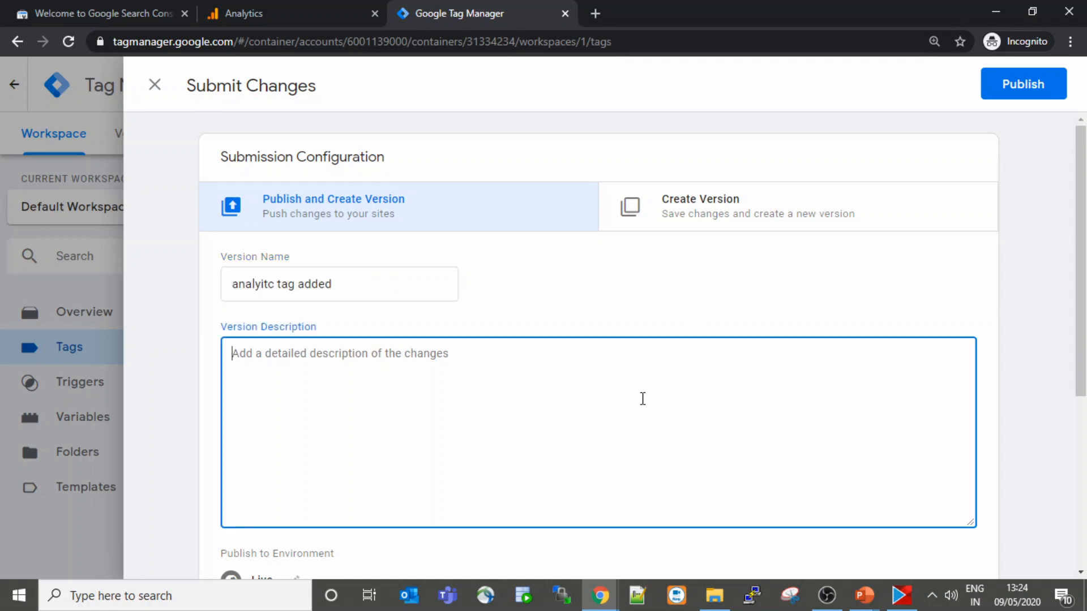
pyautogui.hotkey('ctrl', 'v')
pyautogui.click(255, 283)
pyautogui.click(1016, 88)
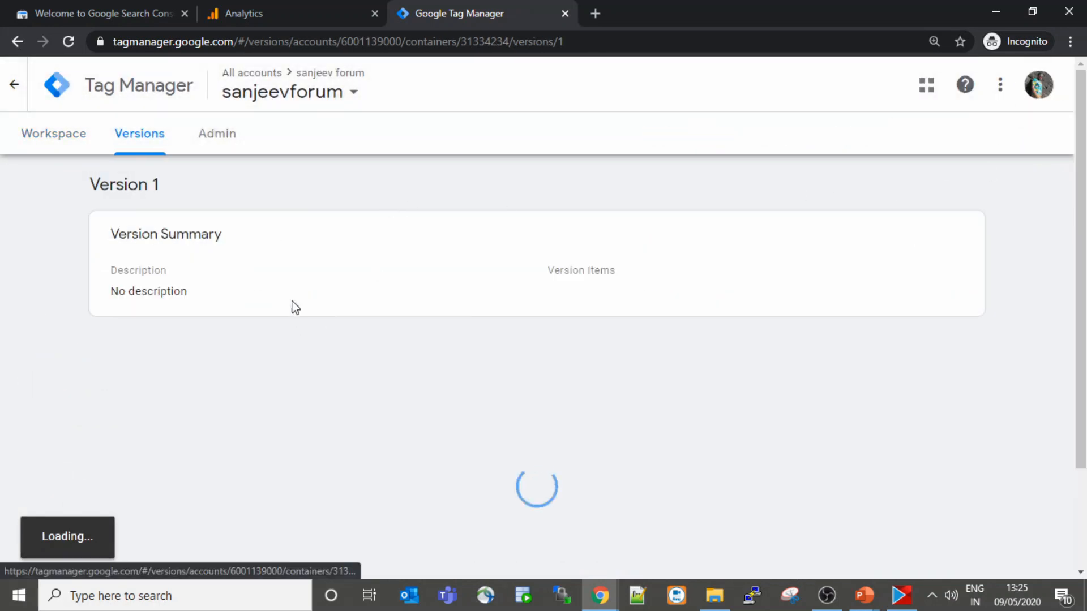
# Review the published version's summary, changes, tags and variables, and check its activity history.
pyautogui.scroll(-3, 367, 361)
pyautogui.scroll(-1, 400, 352)
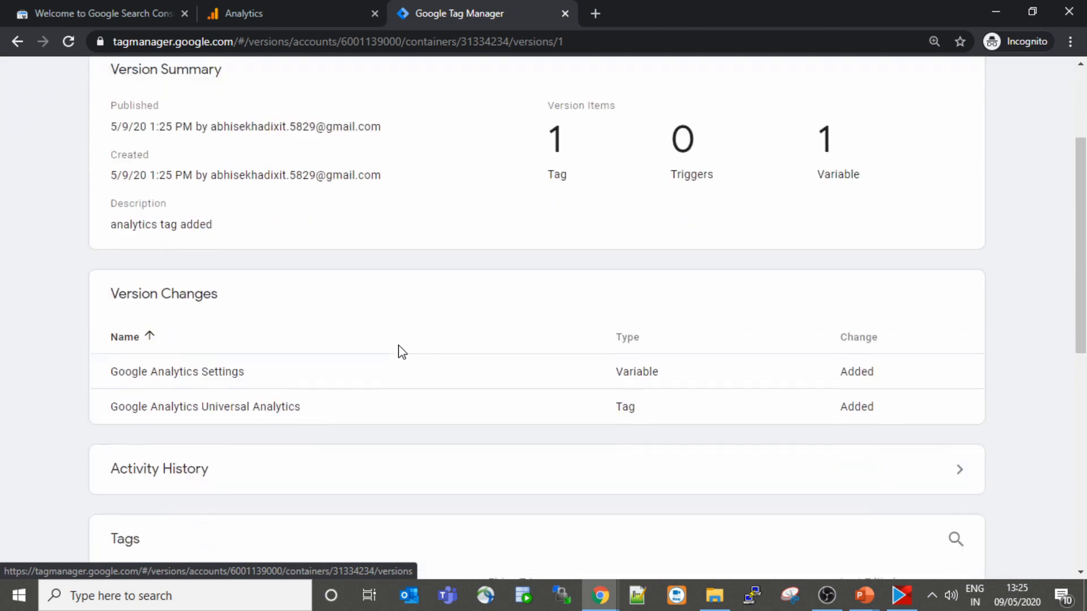
pyautogui.scroll(-3, 340, 439)
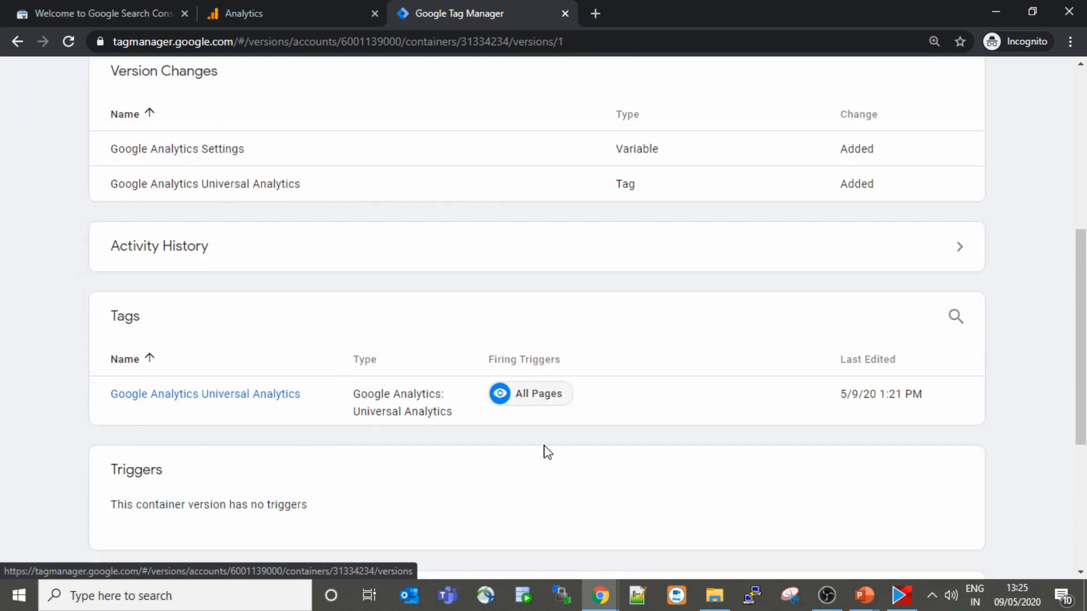
pyautogui.scroll(-5, 345, 449)
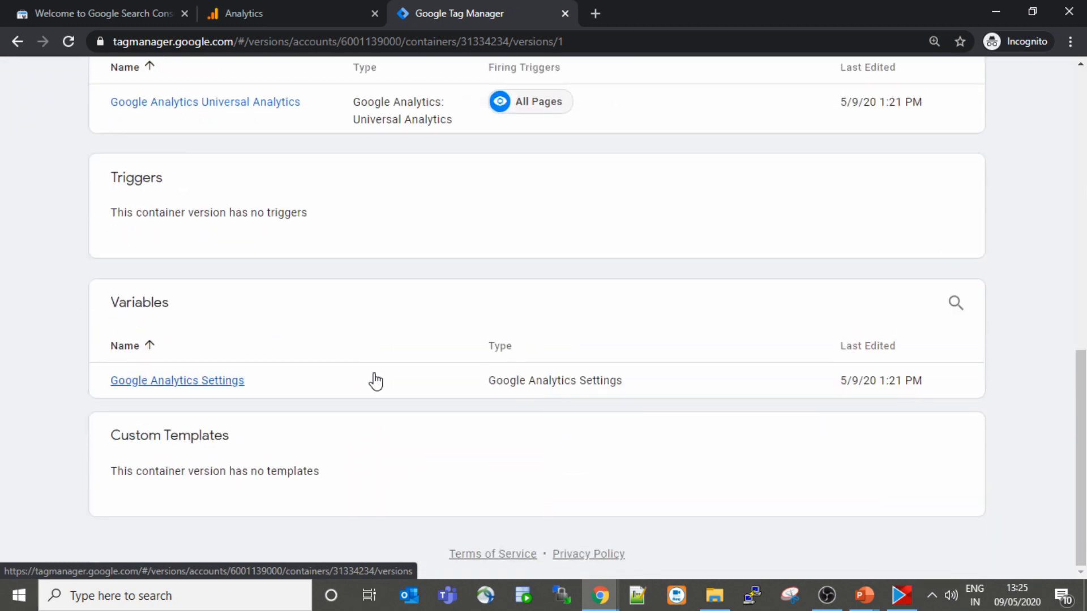
pyautogui.scroll(12, 373, 383)
pyautogui.scroll(-4, 418, 381)
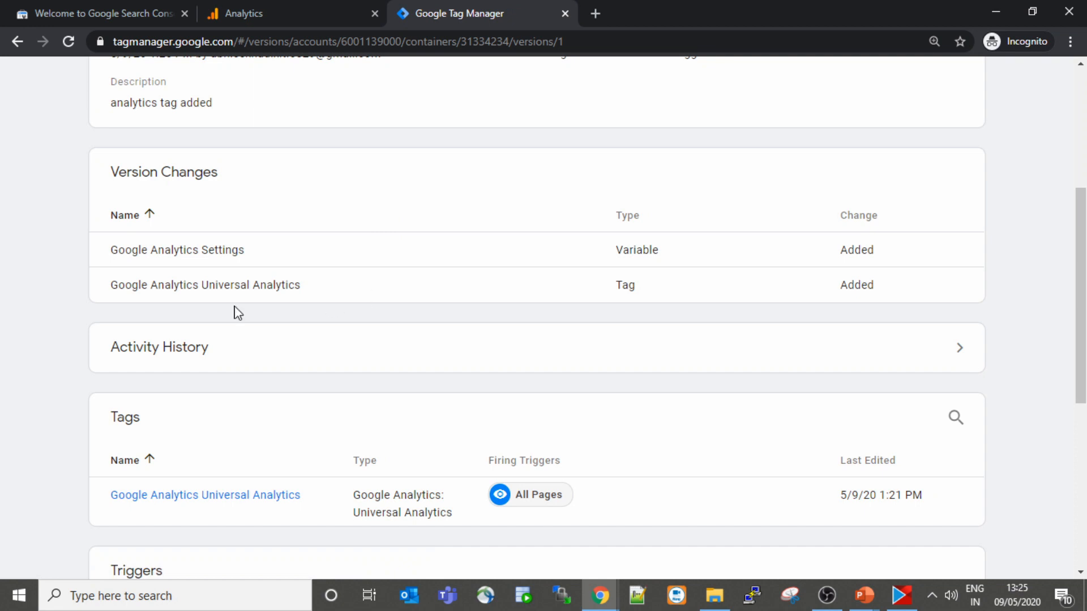
pyautogui.click(194, 351)
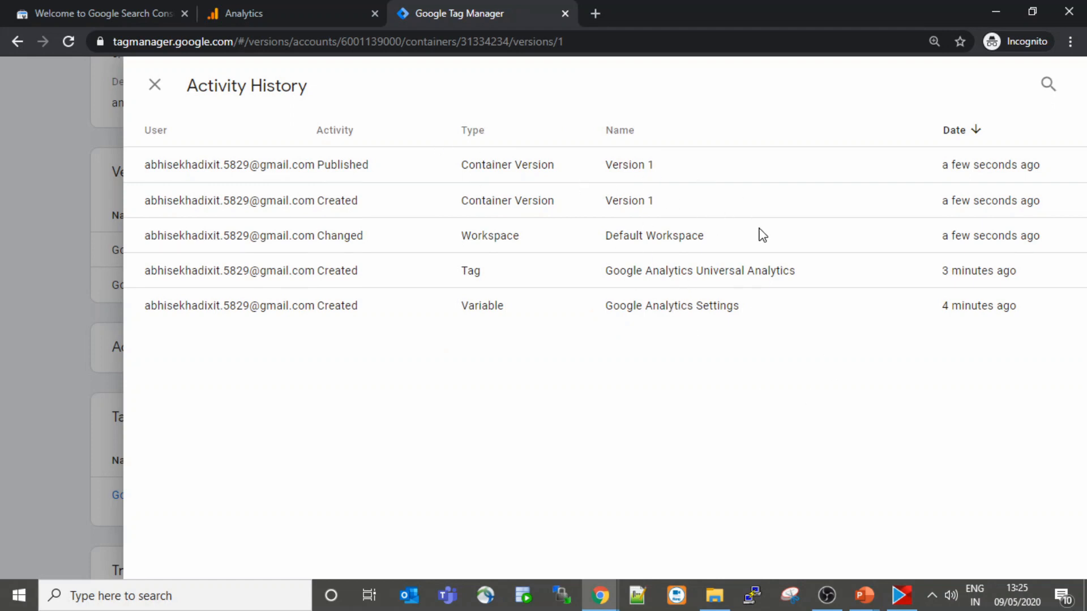
pyautogui.click(152, 88)
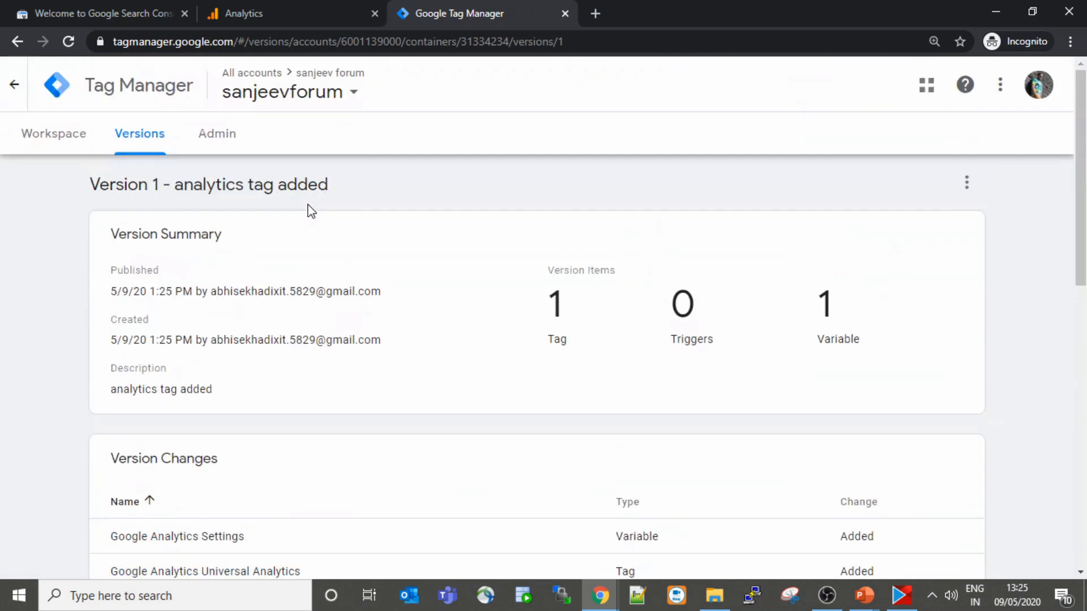
# Return to the workspace's tags, browse the tag types available for a new tag through the custom ones, and close the blank tag.
pyautogui.click(68, 146)
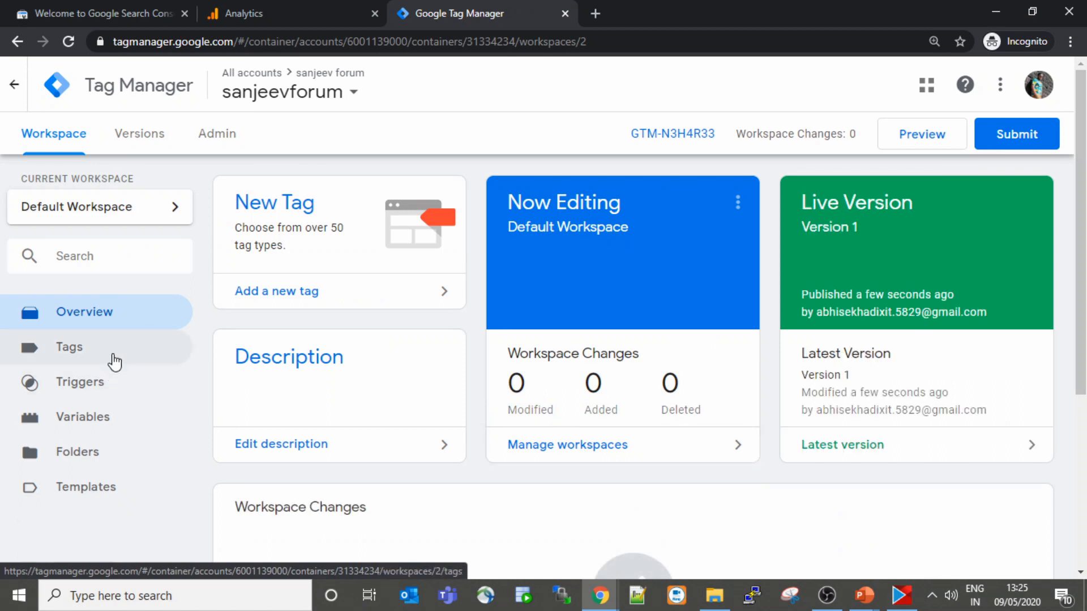
pyautogui.click(109, 355)
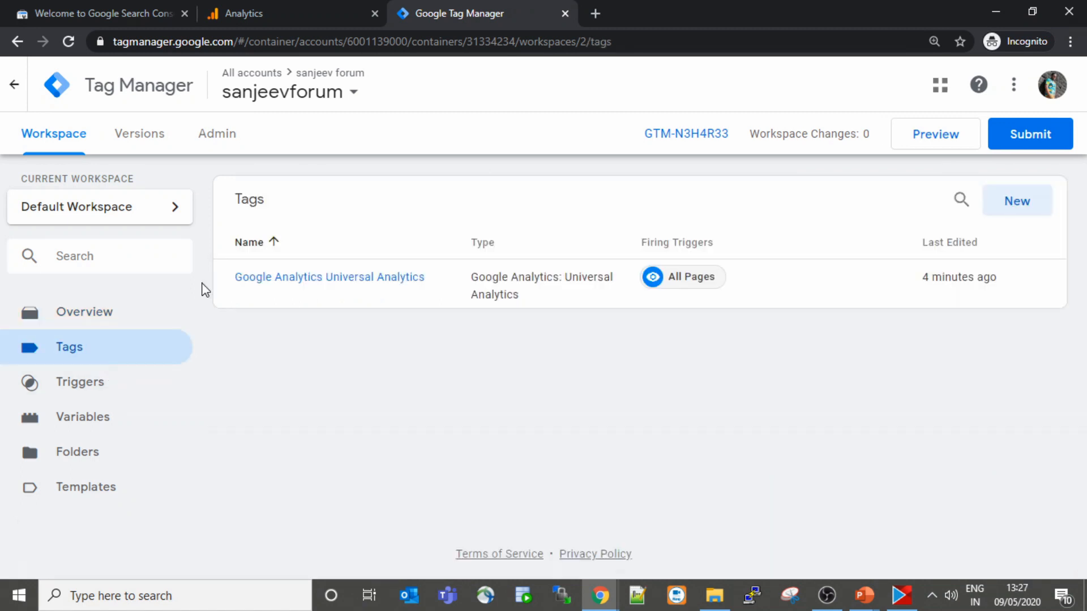
pyautogui.click(993, 204)
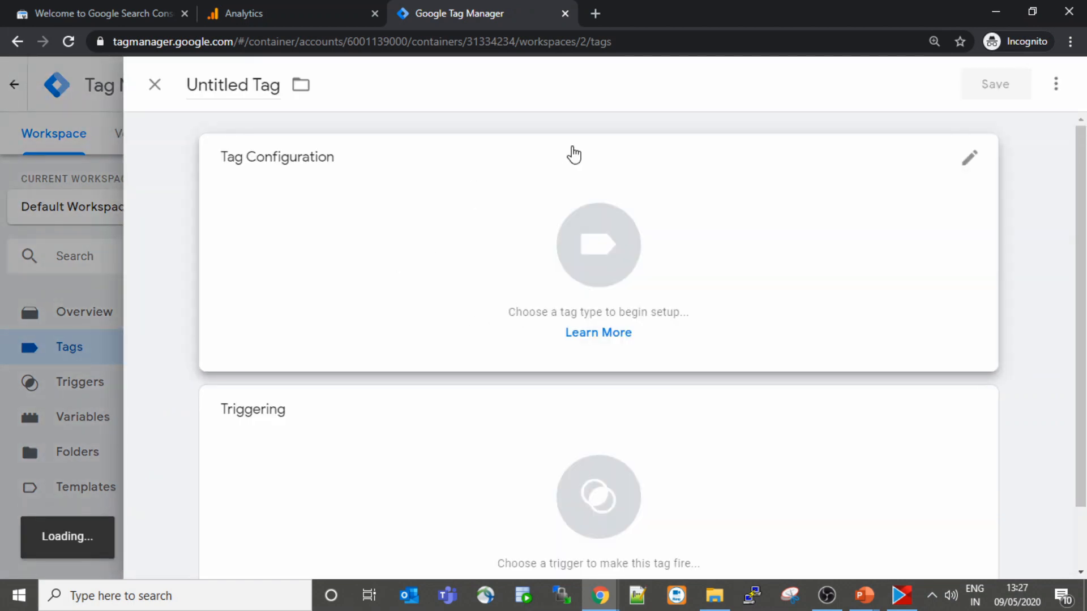
pyautogui.click(573, 155)
pyautogui.scroll(-1, 663, 268)
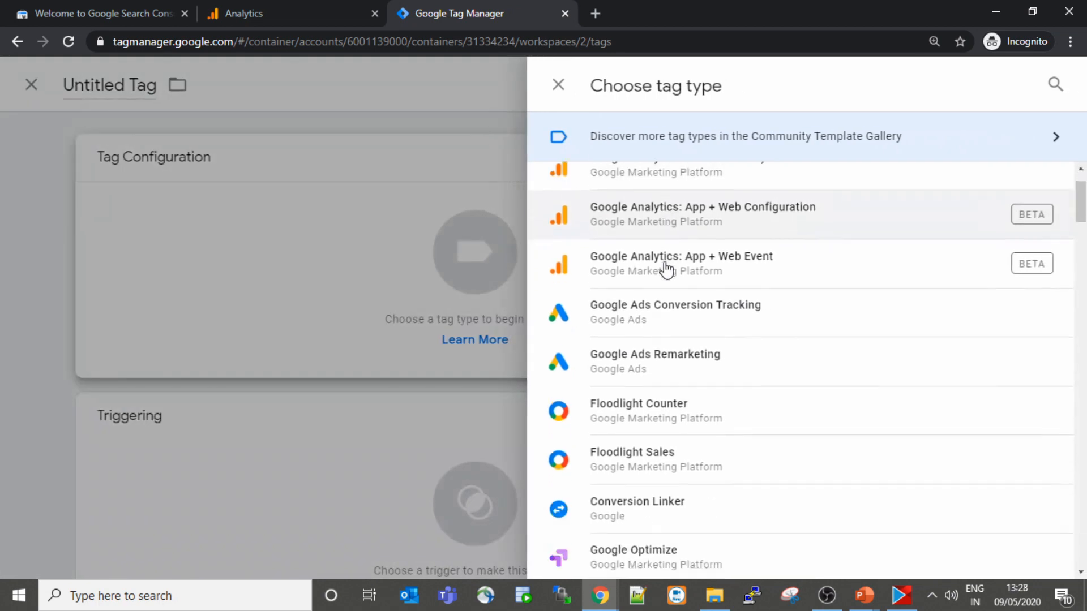
pyautogui.scroll(-1, 666, 270)
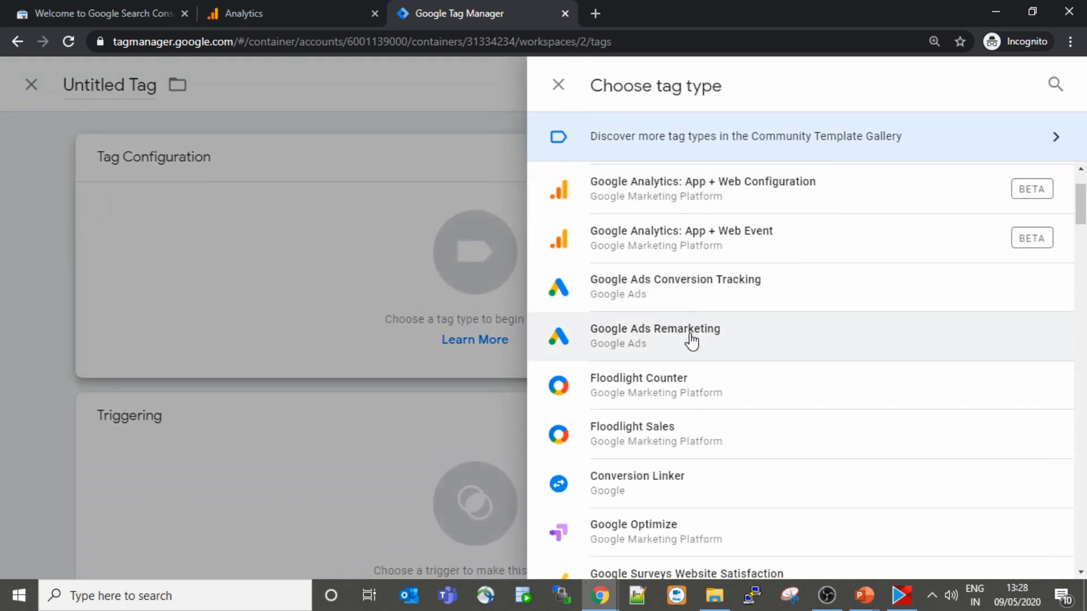
pyautogui.scroll(-3, 688, 373)
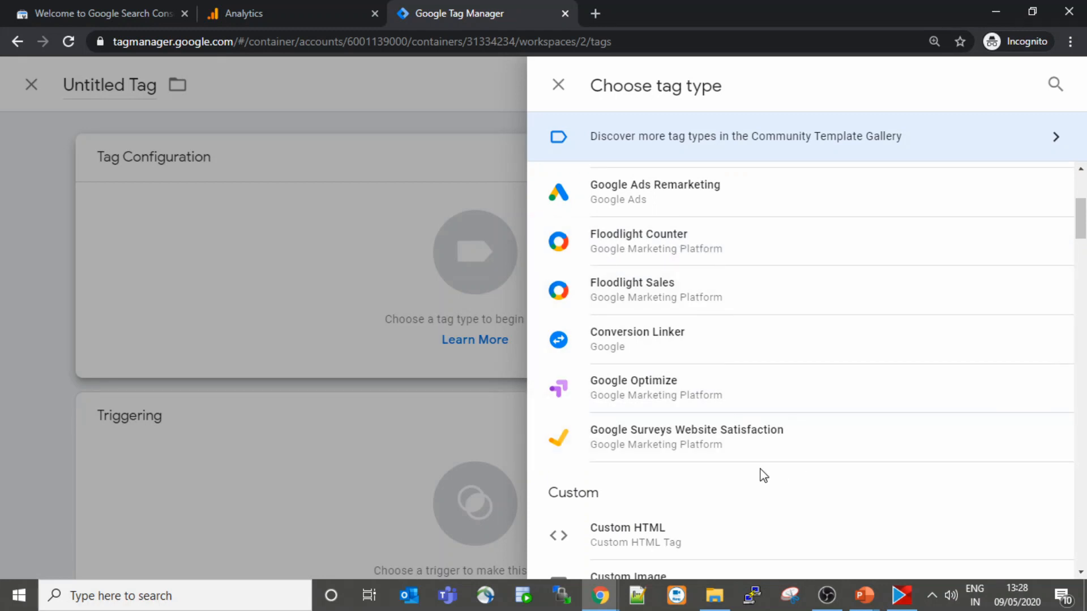
pyautogui.scroll(-1, 738, 452)
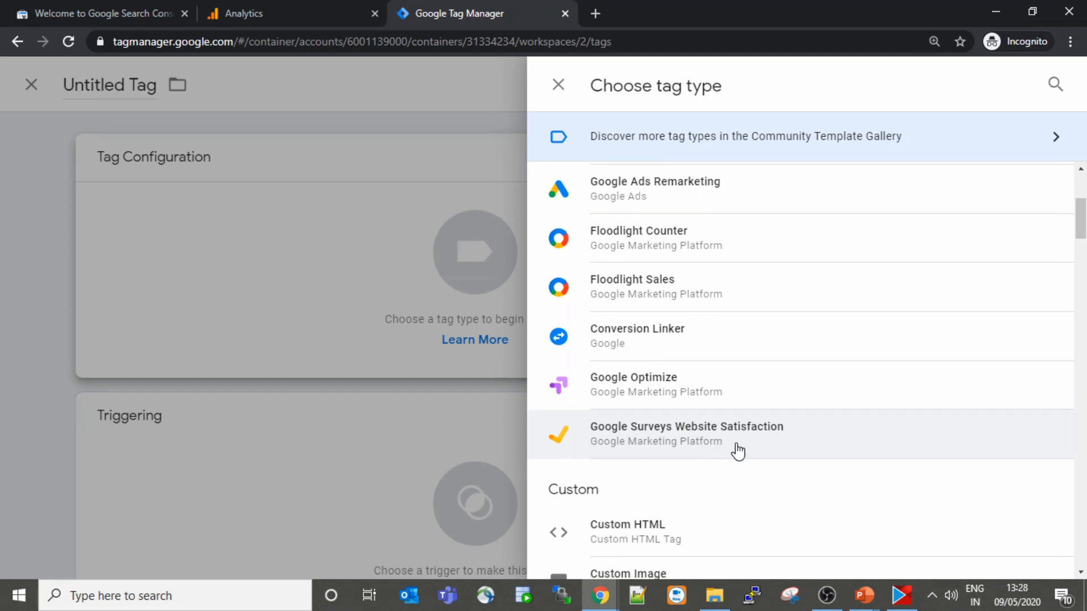
pyautogui.scroll(-3, 737, 451)
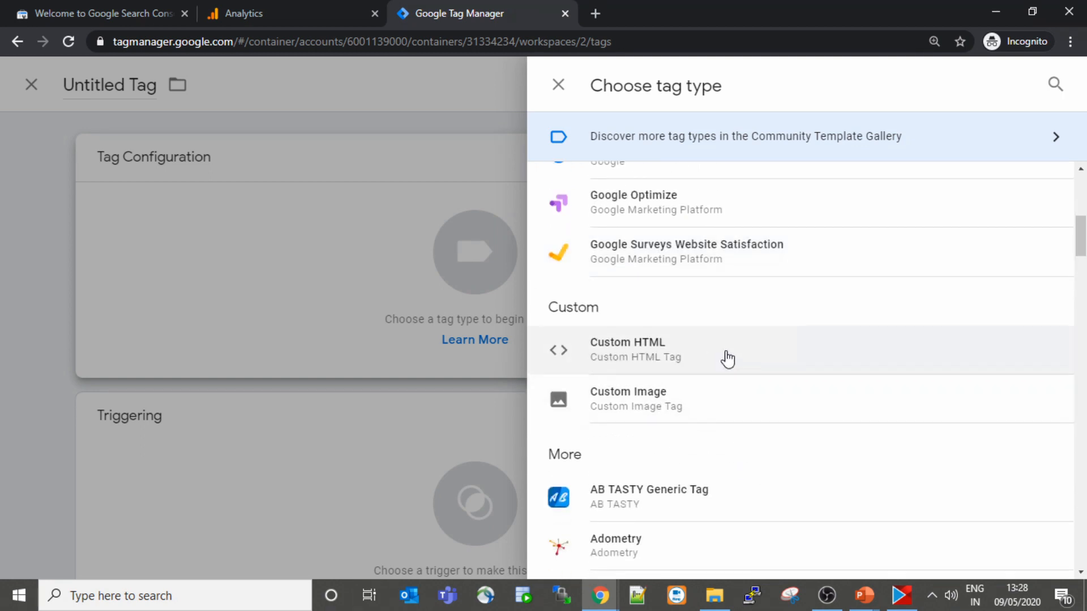
pyautogui.click(559, 88)
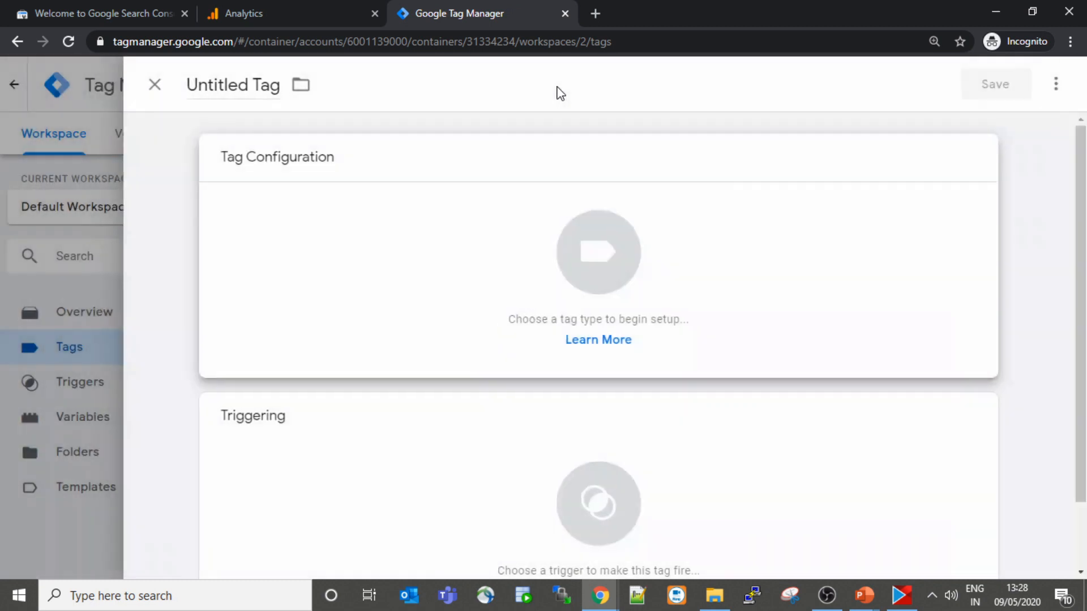
pyautogui.click(154, 88)
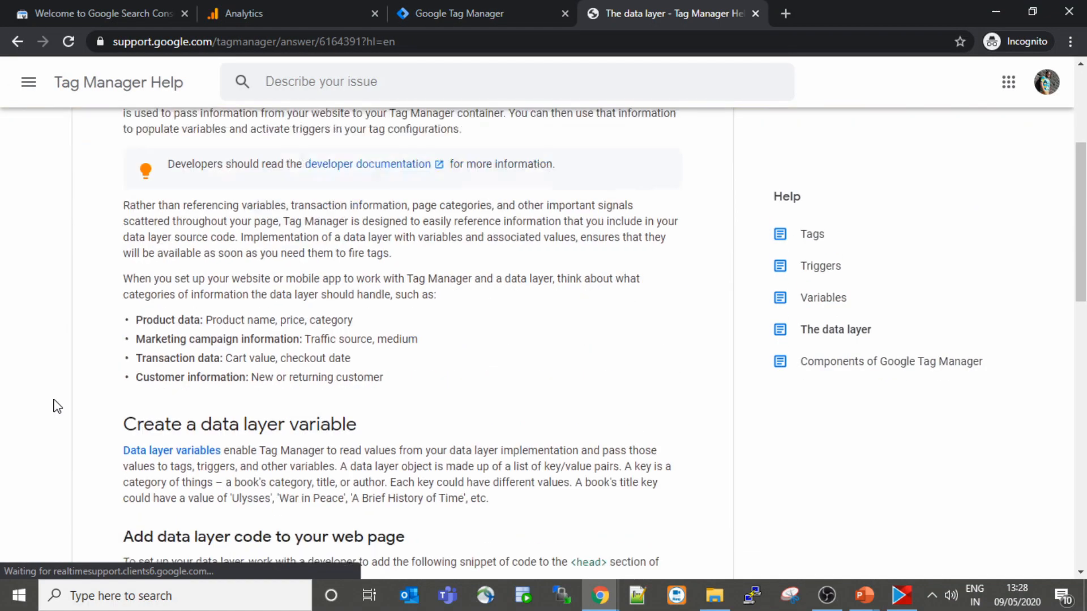
# Read through the Tag Manager Help article on the data layer, including its definition and the data layer variable setup.
pyautogui.scroll(-8, 53, 404)
pyautogui.scroll(-3, 55, 406)
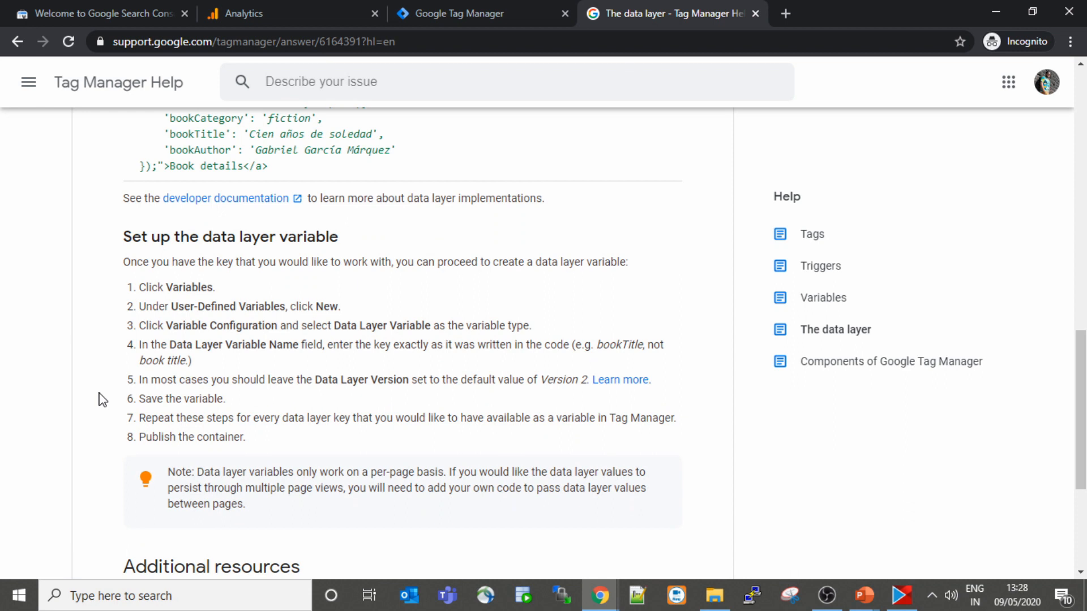
pyautogui.scroll(-4, 102, 400)
pyautogui.scroll(15, 102, 400)
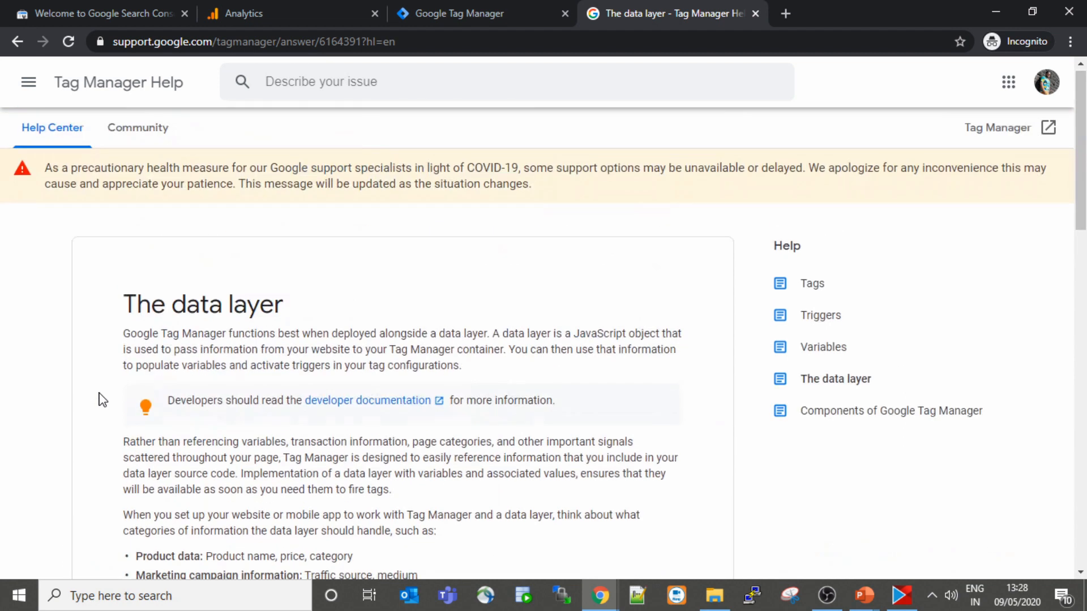
pyautogui.scroll(-3, 102, 399)
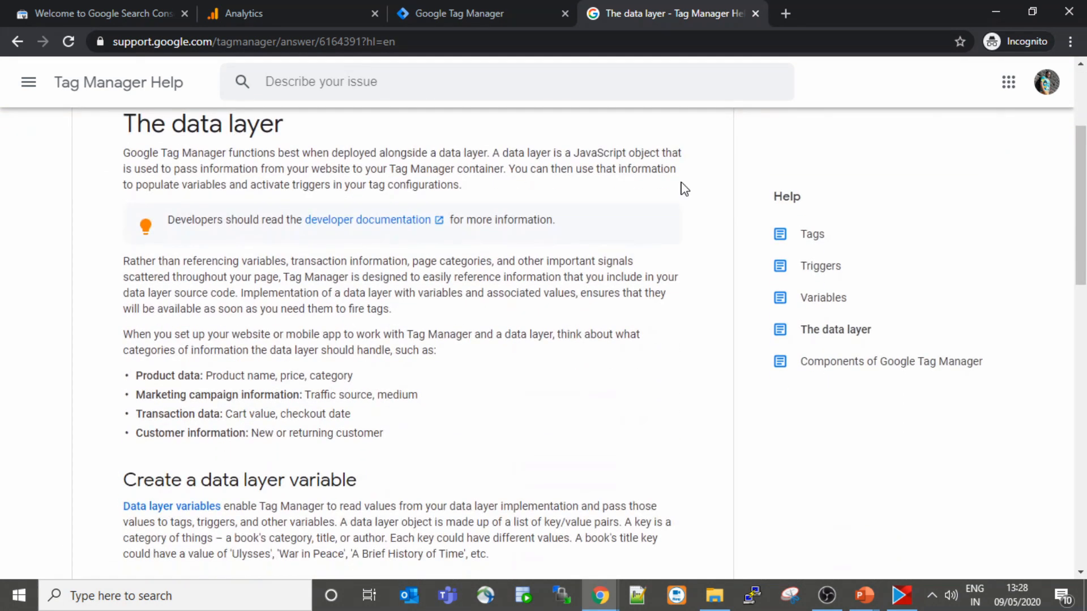
pyautogui.scroll(1, 491, 268)
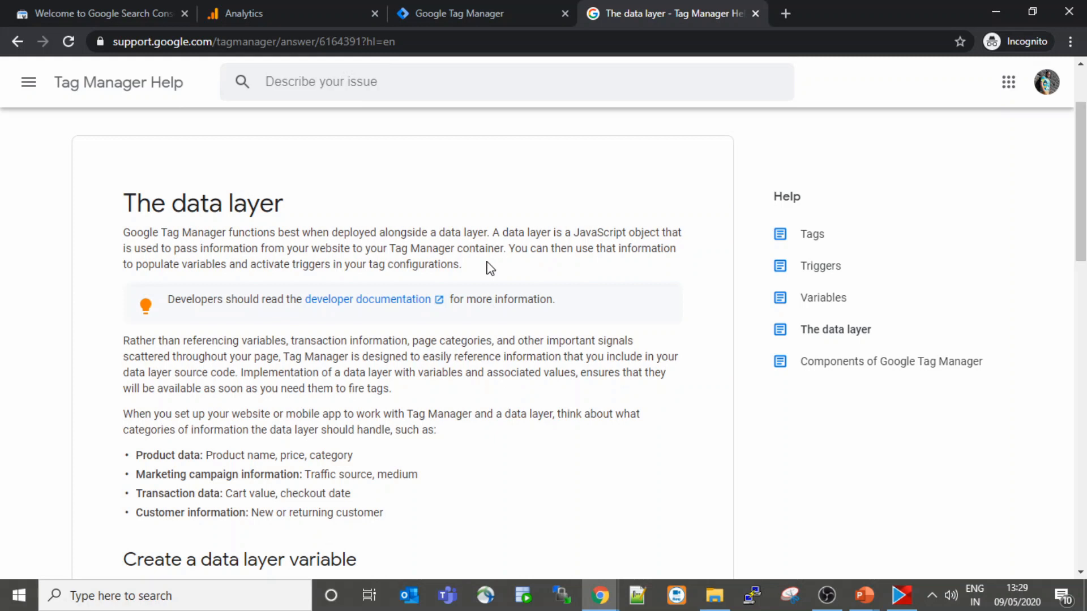
pyautogui.scroll(2, 520, 240)
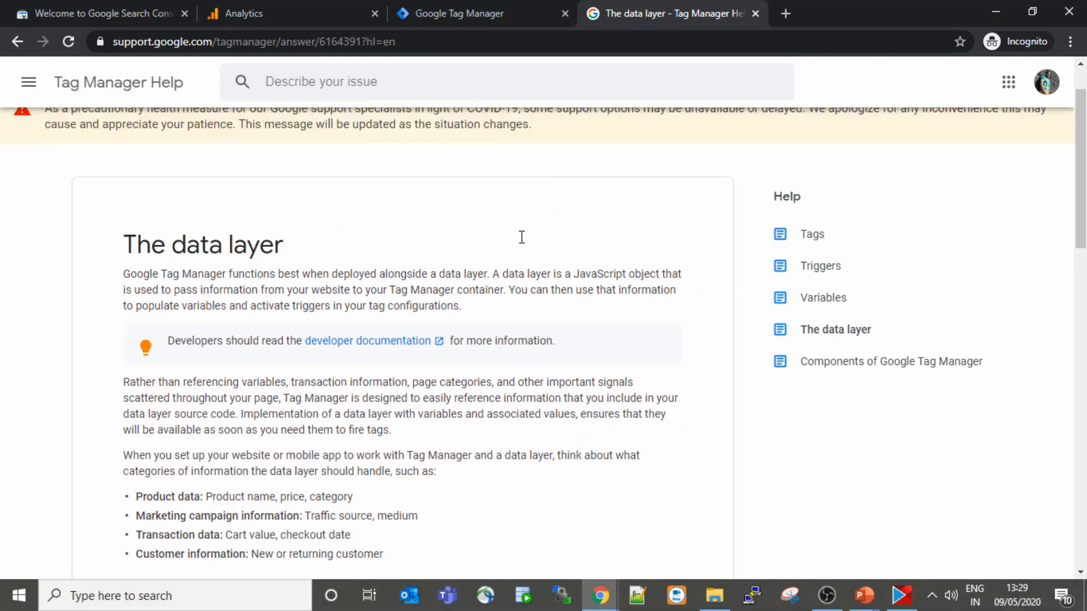
pyautogui.scroll(-2, 524, 244)
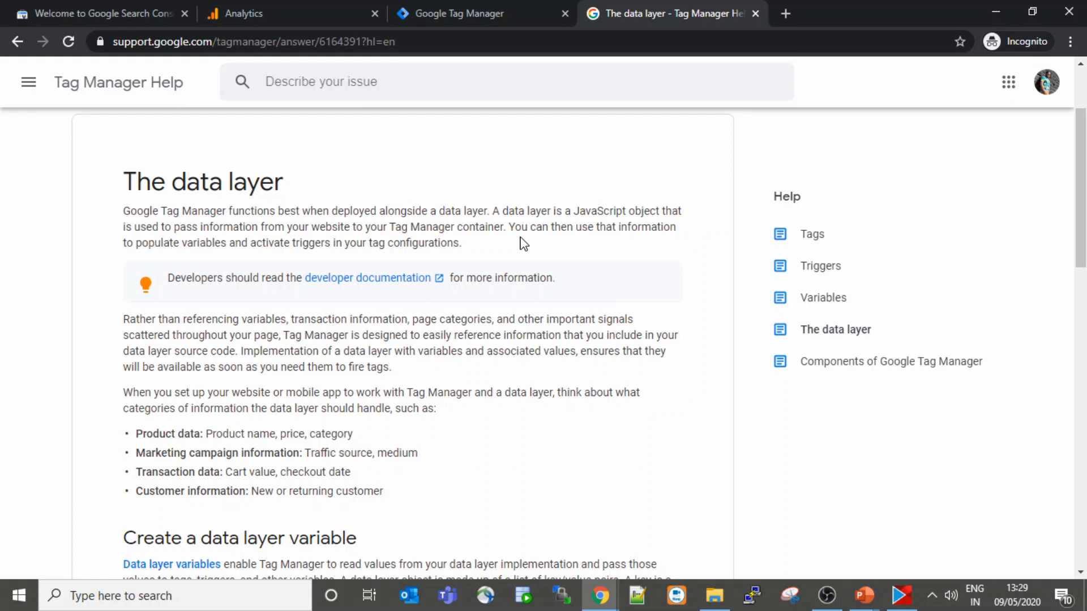
# Switch to the YouTube browser window, look over The YouTube Channel by A.D. and its uploads, and open the Instagram profile.
pyautogui.hotkey('alt', 'Tab')
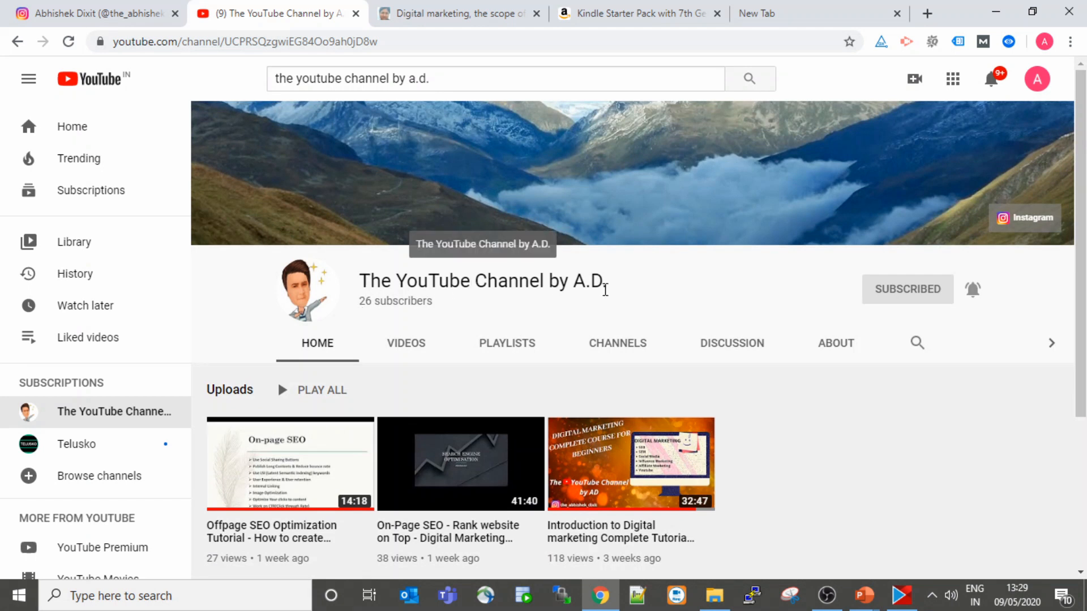
pyautogui.scroll(-1, 449, 397)
pyautogui.scroll(-2, 449, 396)
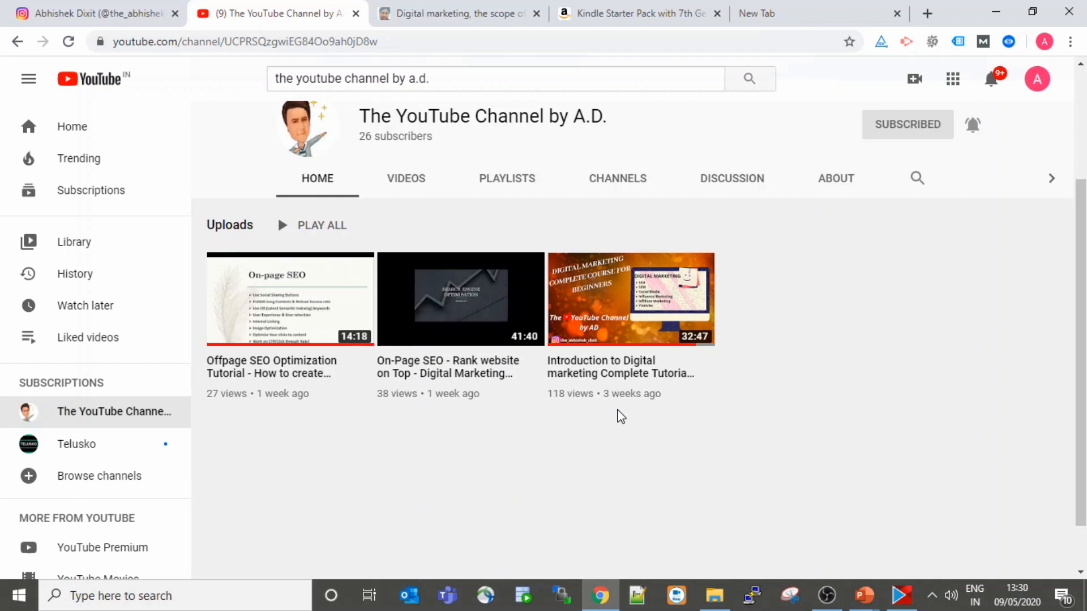
pyautogui.scroll(3, 621, 417)
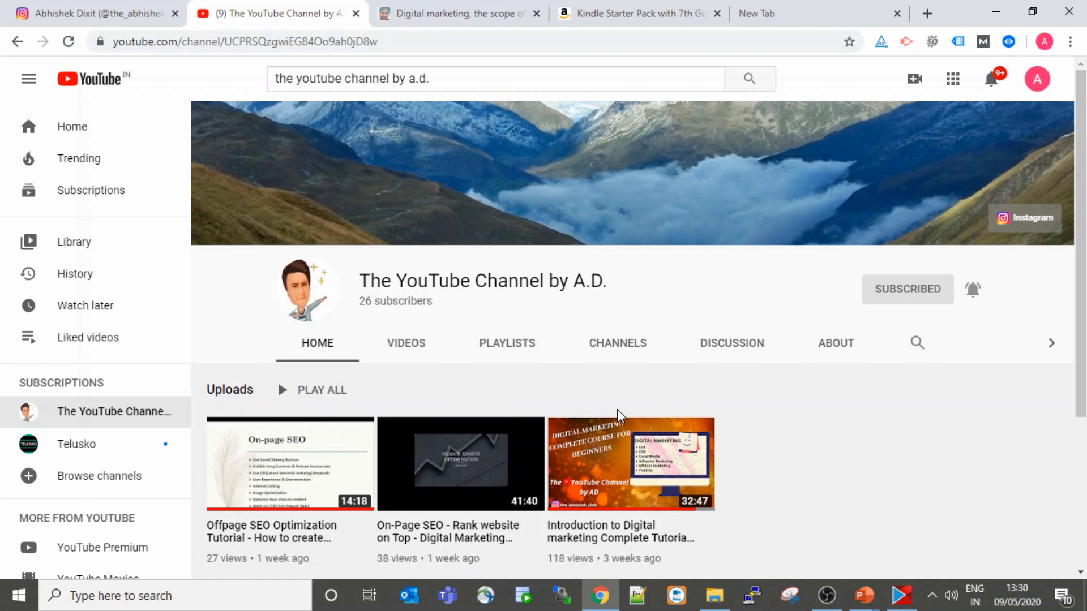
pyautogui.click(68, 14)
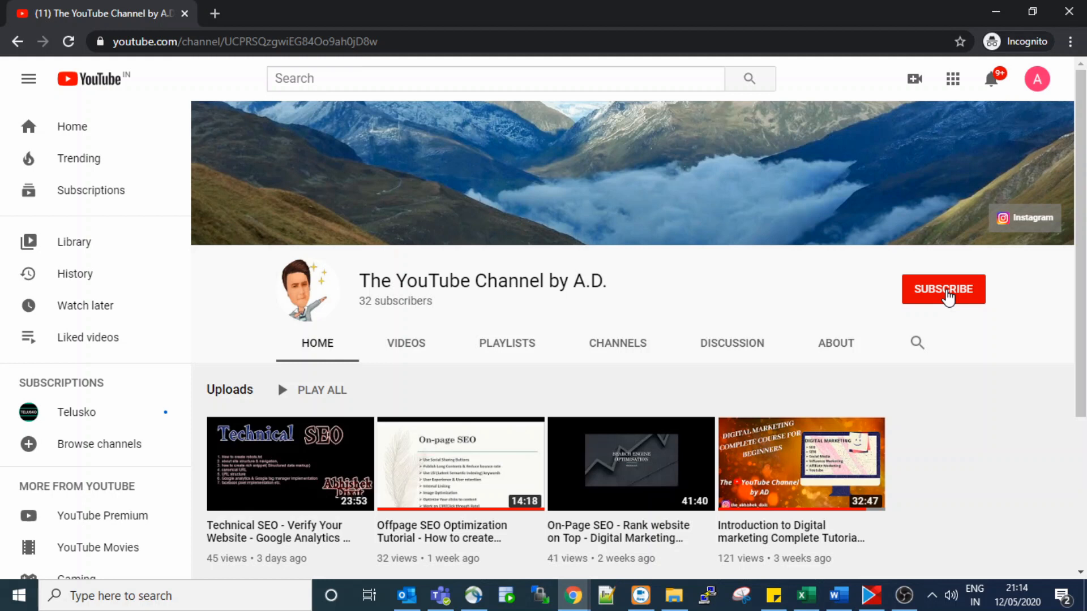
# Subscribe to The YouTube Channel by A.D., turn on all its notifications, and look at its uploads.
pyautogui.click(947, 296)
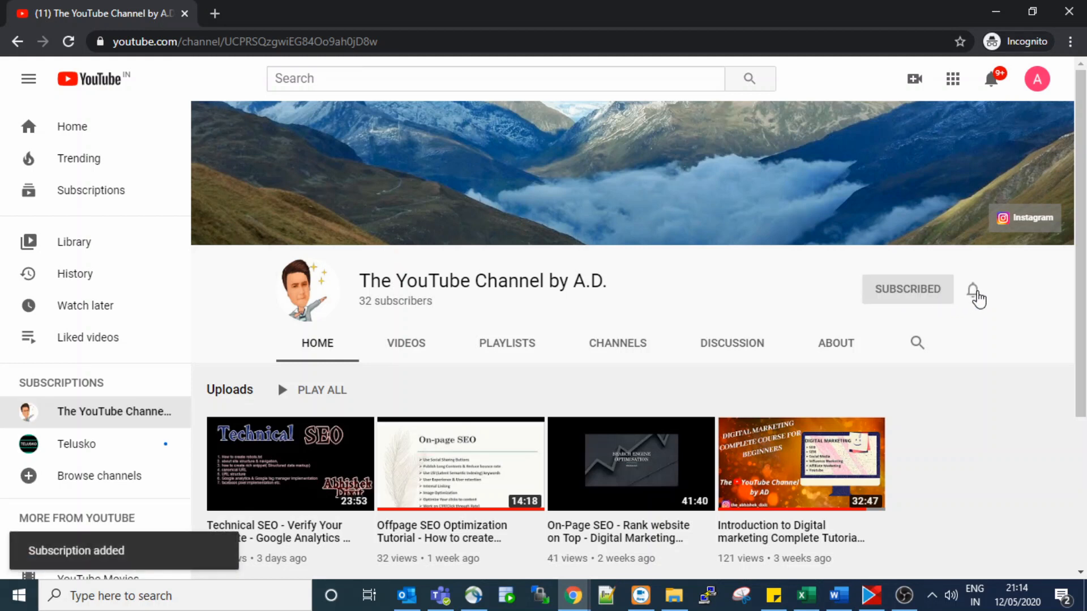
pyautogui.click(975, 293)
pyautogui.click(916, 336)
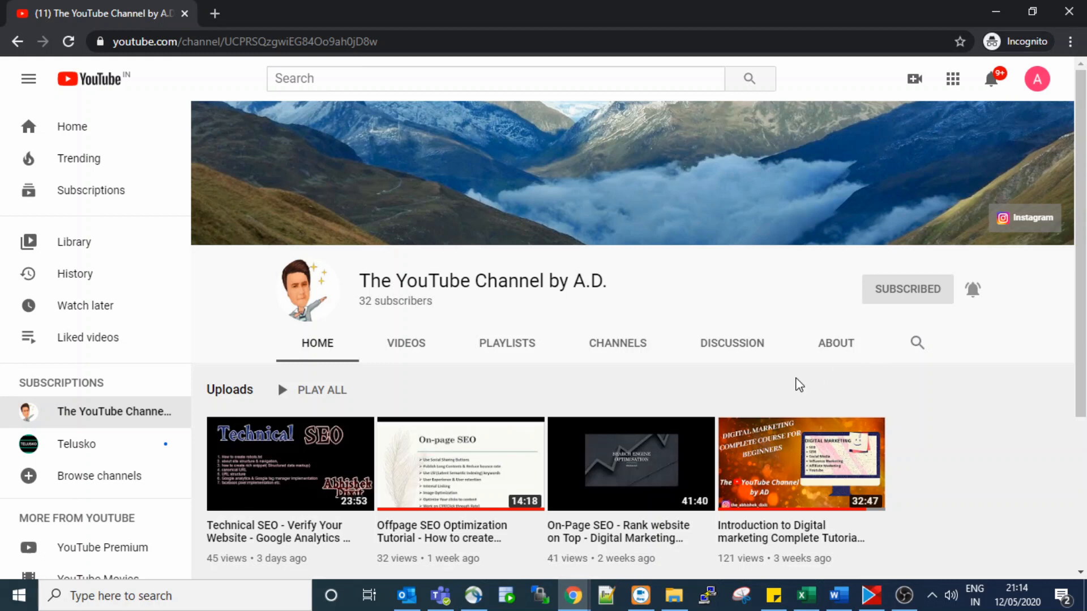
pyautogui.scroll(-3, 796, 378)
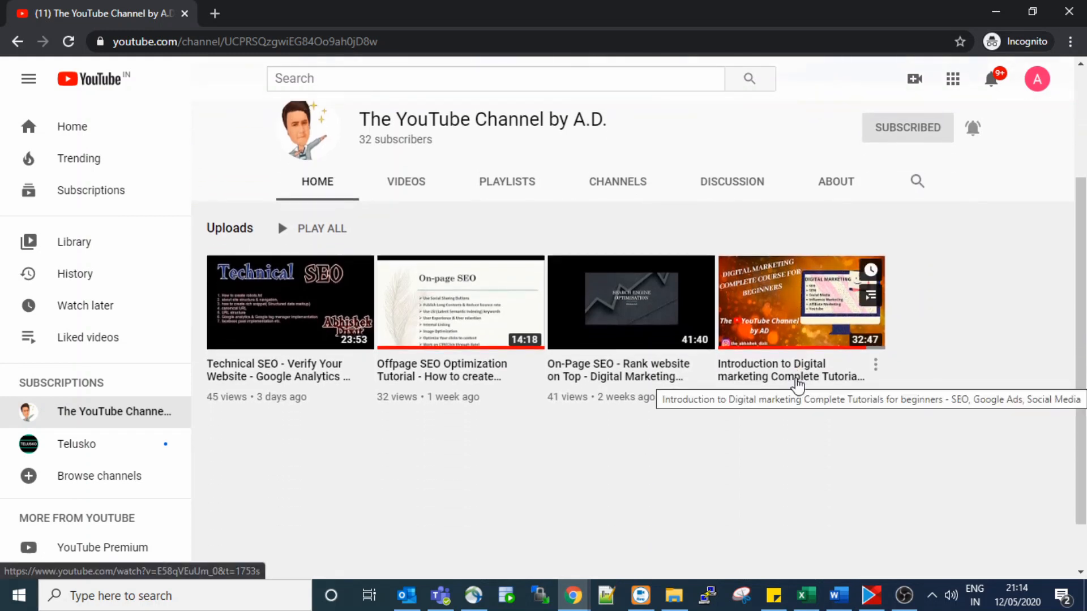